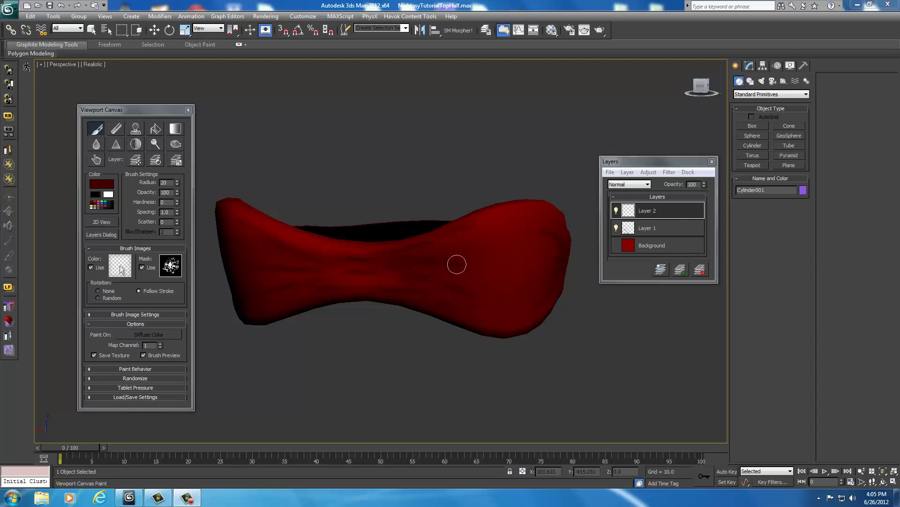
# Delete Layer 2, then set the brush mask to the woven fabric-like preset with a radius of 100
pyautogui.click(700, 270)
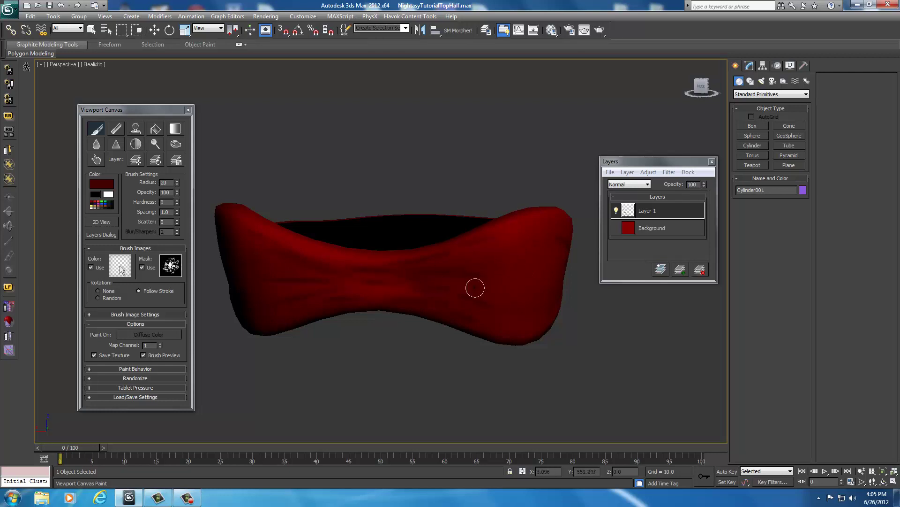
pyautogui.click(172, 266)
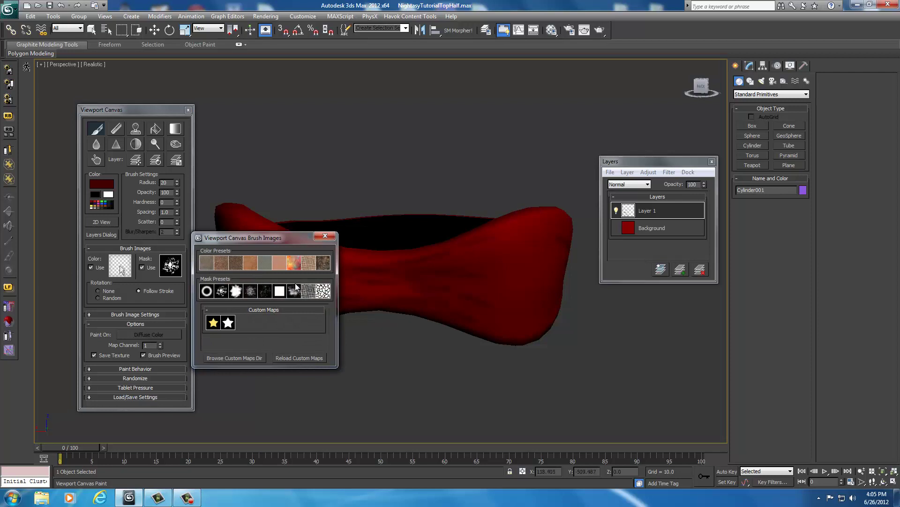
pyautogui.click(307, 292)
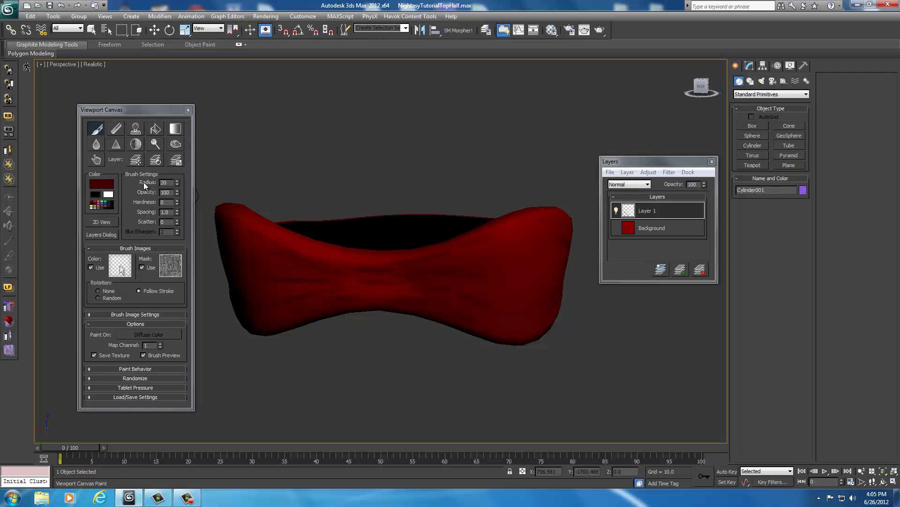
pyautogui.moveTo(168, 183); pyautogui.dragTo(160, 182)
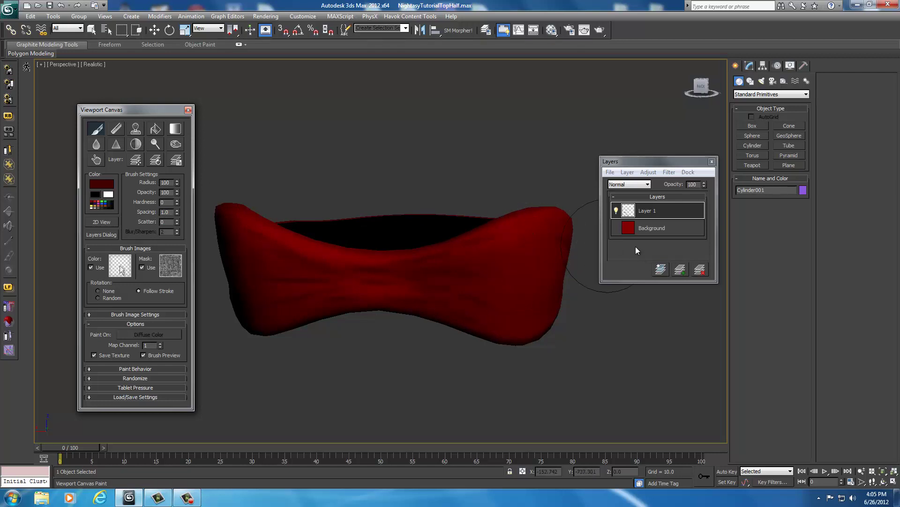
# Add a new layer above Layer 1 and paint the dark red fabric texture over the band's back and right side
pyautogui.click(679, 270)
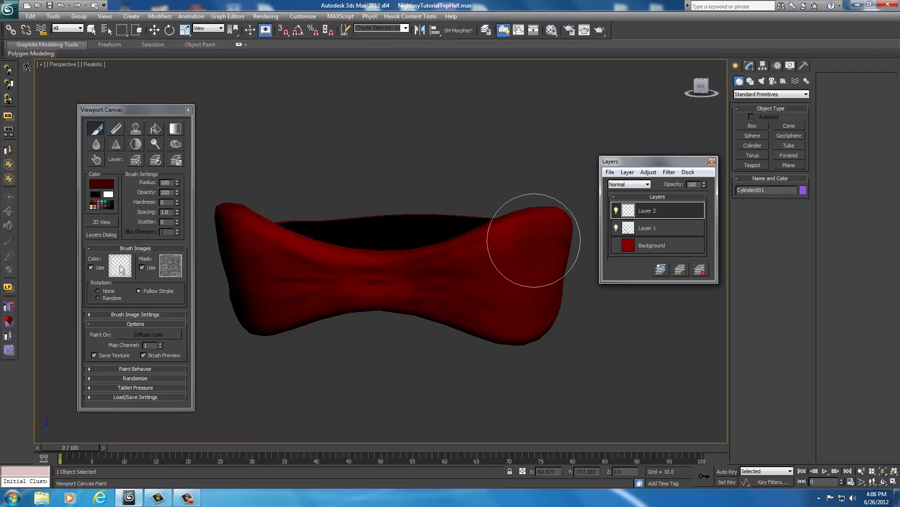
pyautogui.moveTo(533, 238)
pyautogui.mouseDown()
pyautogui.moveTo(514, 334)
pyautogui.moveTo(514, 225)
pyautogui.moveTo(477, 231)
pyautogui.moveTo(347, 288)
pyautogui.moveTo(490, 306)
pyautogui.moveTo(463, 276)
pyautogui.moveTo(424, 293)
pyautogui.moveTo(337, 296)
pyautogui.moveTo(333, 281)
pyautogui.moveTo(219, 234)
pyautogui.moveTo(331, 269)
pyautogui.moveTo(340, 283)
pyautogui.moveTo(242, 310)
pyautogui.moveTo(326, 299)
pyautogui.moveTo(241, 282)
pyautogui.moveTo(378, 275)
pyautogui.mouseUp()
pyautogui.keyDown('alt'); pyautogui.moveTo(398, 281); pyautogui.dragTo(450, 284, button='middle'); pyautogui.keyUp('alt')
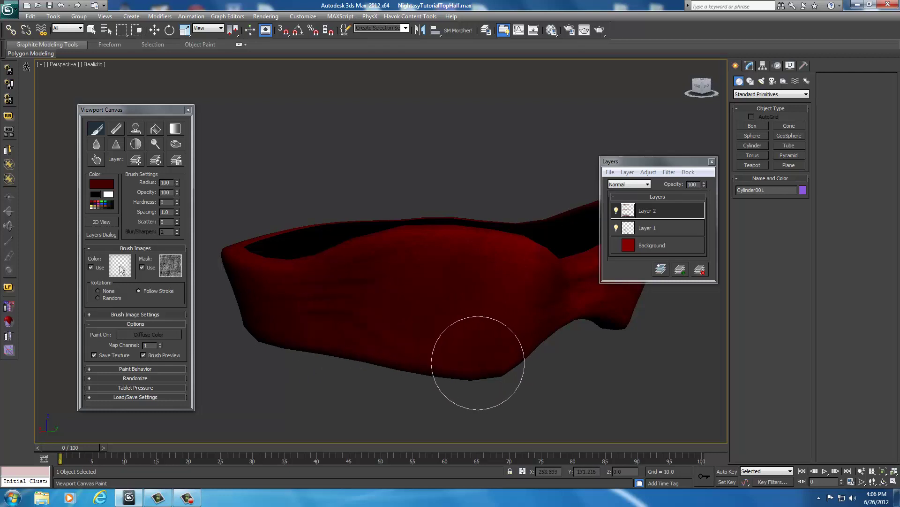
pyautogui.keyDown('alt'); pyautogui.moveTo(422, 282); pyautogui.dragTo(469, 281, button='middle'); pyautogui.keyUp('alt')
pyautogui.keyDown('alt'); pyautogui.moveTo(553, 214); pyautogui.dragTo(433, 211, button='middle'); pyautogui.keyUp('alt')
pyautogui.moveTo(433, 211)
pyautogui.mouseDown()
pyautogui.moveTo(414, 293)
pyautogui.moveTo(474, 313)
pyautogui.moveTo(488, 292)
pyautogui.moveTo(438, 295)
pyautogui.moveTo(488, 295)
pyautogui.moveTo(443, 311)
pyautogui.moveTo(328, 275)
pyautogui.moveTo(261, 277)
pyautogui.moveTo(431, 261)
pyautogui.moveTo(315, 318)
pyautogui.moveTo(259, 321)
pyautogui.moveTo(348, 336)
pyautogui.mouseUp()
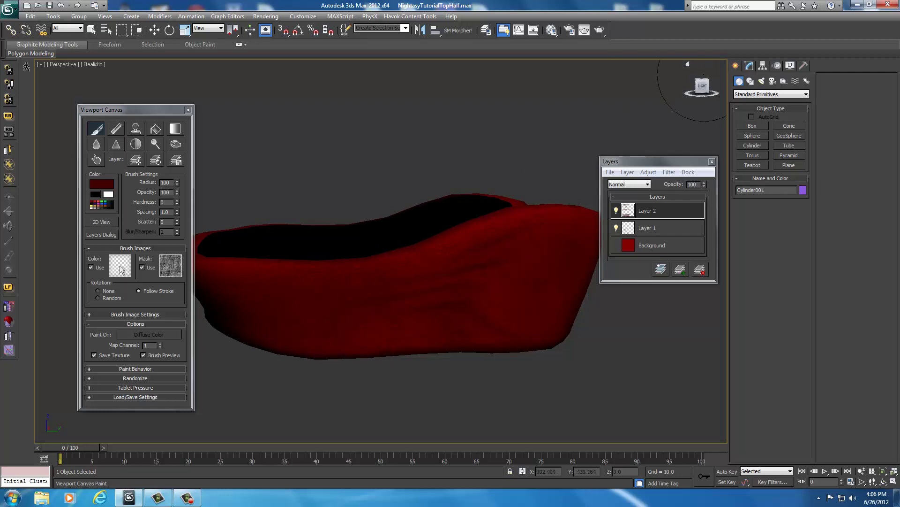
# Paint the dark red fabric texture across the band's front face on the new layer
pyautogui.keyDown('alt'); pyautogui.moveTo(398, 262); pyautogui.dragTo(465, 262, button='middle'); pyautogui.keyUp('alt')
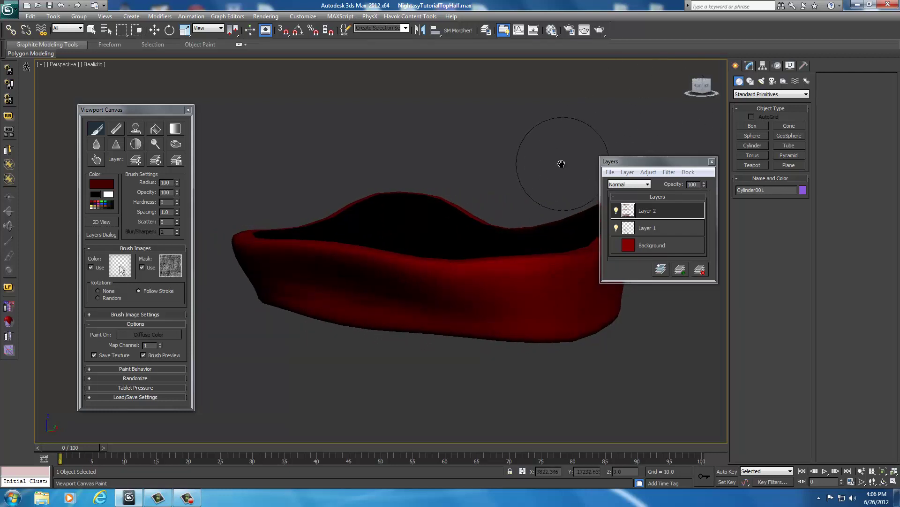
pyautogui.moveTo(562, 164); pyautogui.dragTo(483, 160, button='middle')
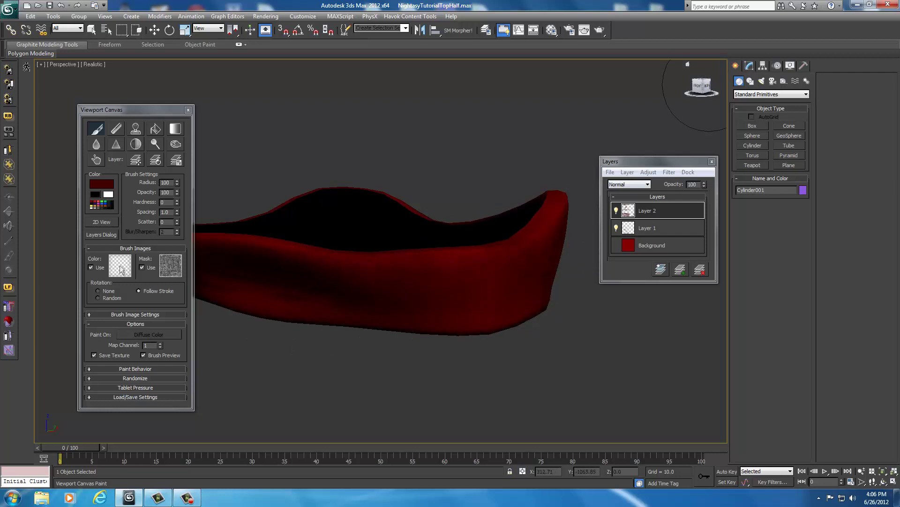
pyautogui.click(701, 86)
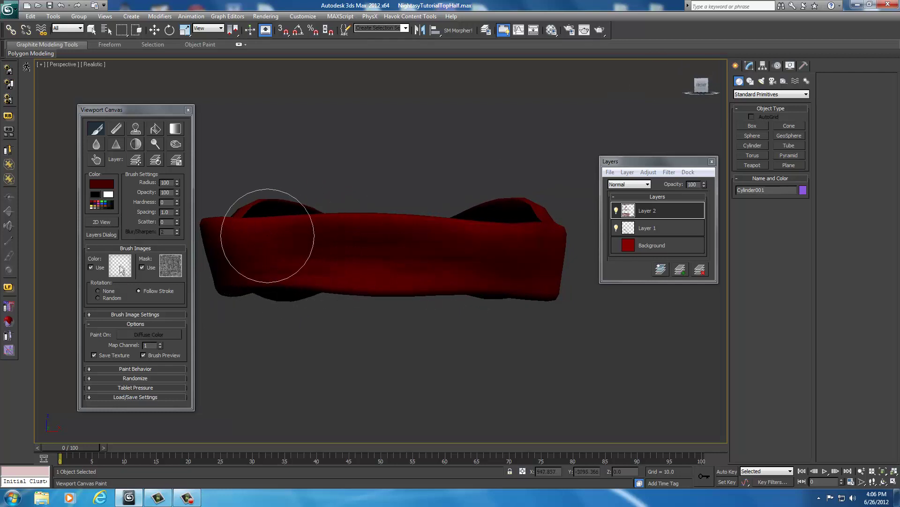
pyautogui.moveTo(312, 266)
pyautogui.mouseDown()
pyautogui.moveTo(476, 269)
pyautogui.moveTo(533, 233)
pyautogui.mouseUp()
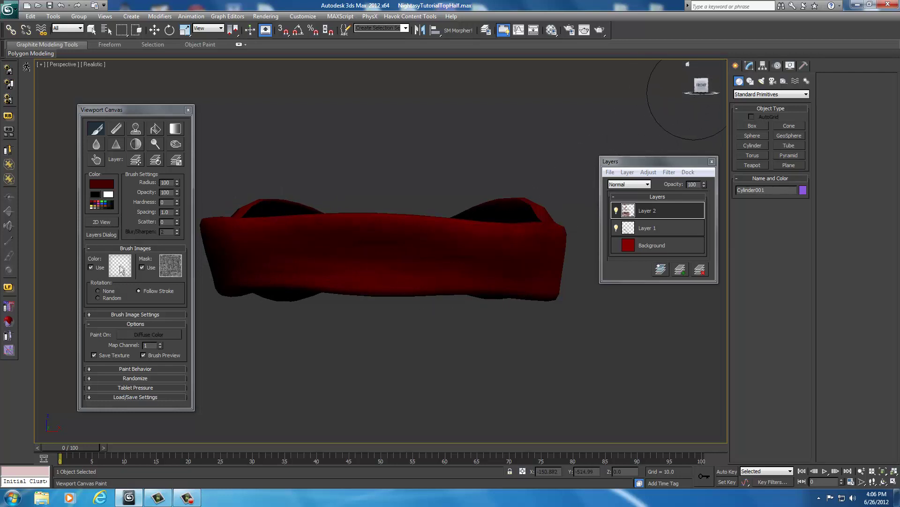
# Continue the fabric texture around the band's left side and check the front and right side for unpainted gaps
pyautogui.keyDown('alt'); pyautogui.moveTo(357, 281); pyautogui.dragTo(385, 324, button='middle'); pyautogui.keyUp('alt')
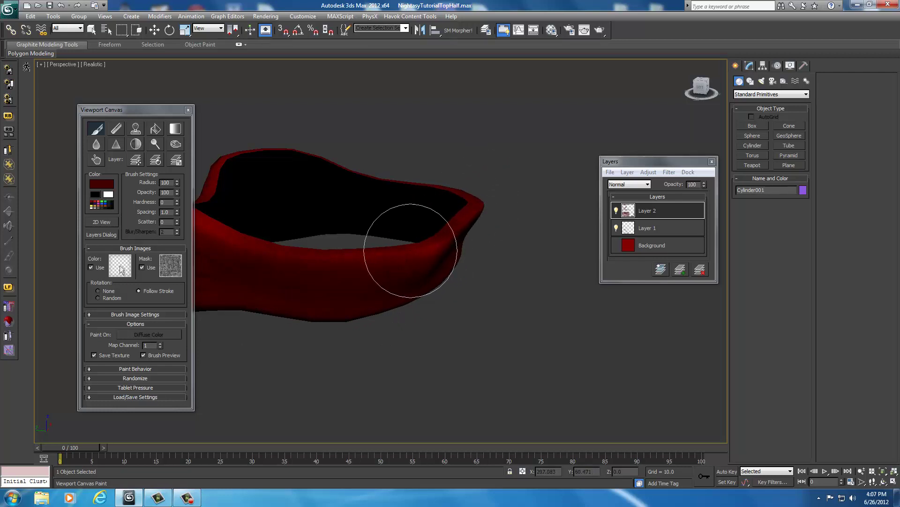
pyautogui.keyDown('alt'); pyautogui.moveTo(539, 211); pyautogui.dragTo(492, 221, button='middle'); pyautogui.keyUp('alt')
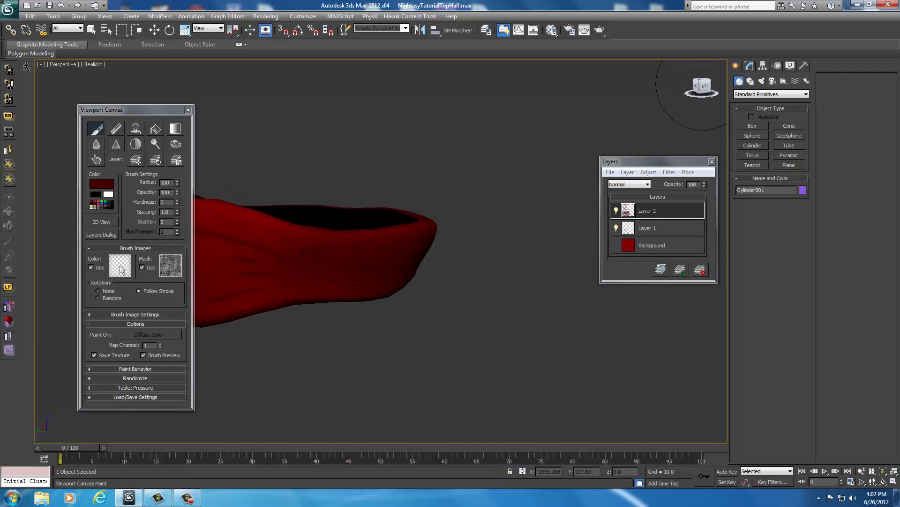
pyautogui.moveTo(362, 198); pyautogui.dragTo(523, 195, button='middle')
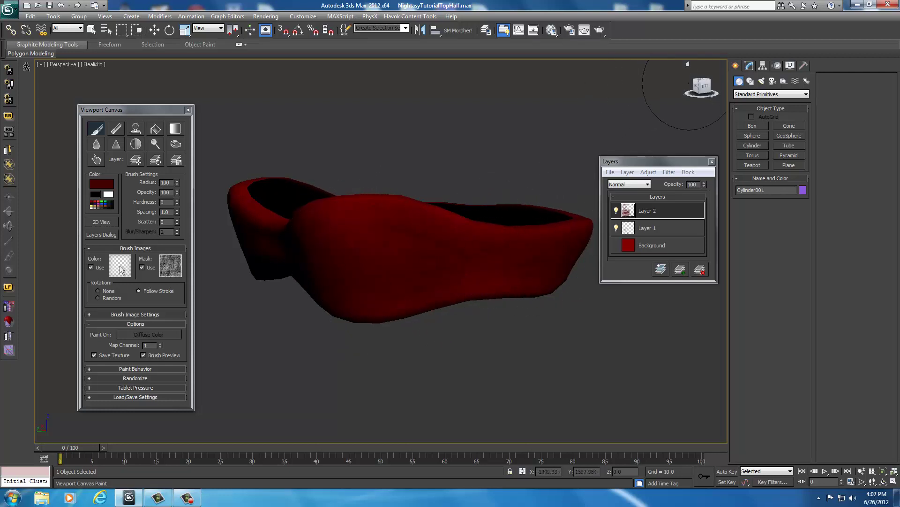
pyautogui.moveTo(702, 86); pyautogui.dragTo(647, 89)
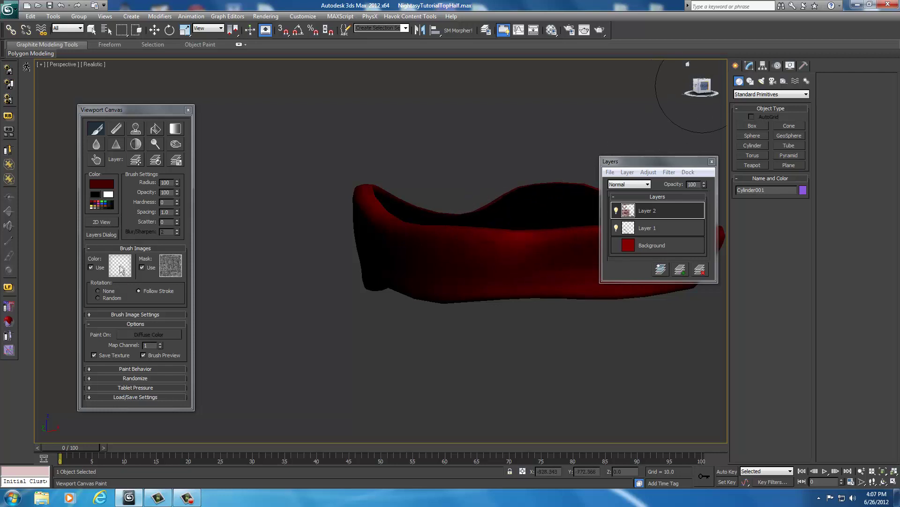
pyautogui.moveTo(585, 127); pyautogui.dragTo(436, 131, button='middle')
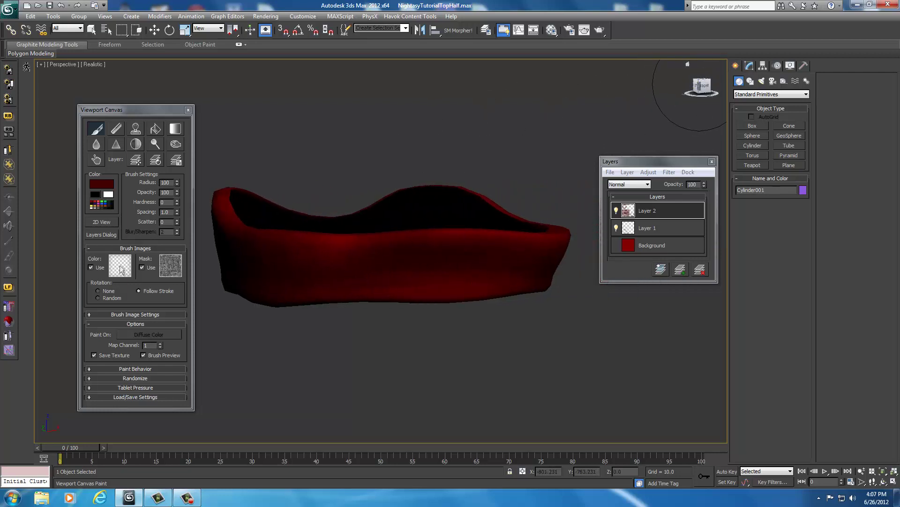
pyautogui.keyDown('alt'); pyautogui.moveTo(389, 244); pyautogui.dragTo(549, 197, button='middle'); pyautogui.keyUp('alt')
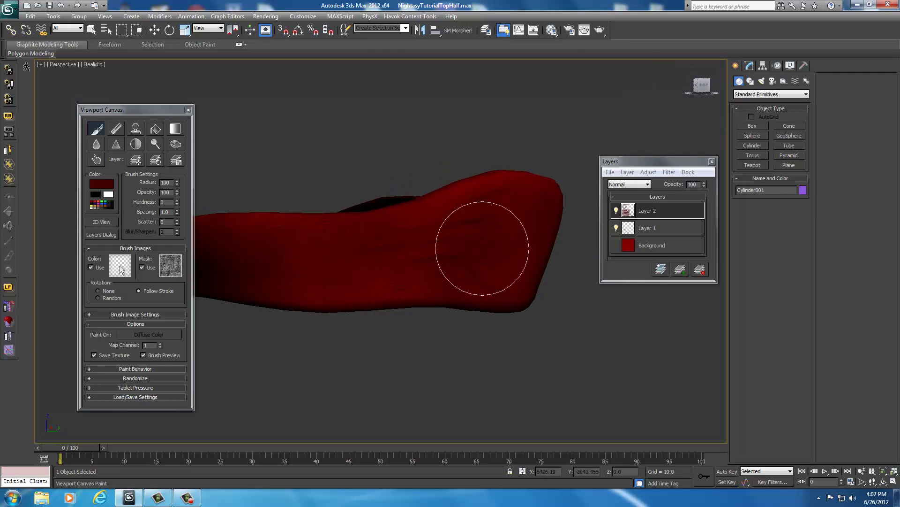
pyautogui.scroll(-5, 401, 211)
pyautogui.scroll(3, 436, 211)
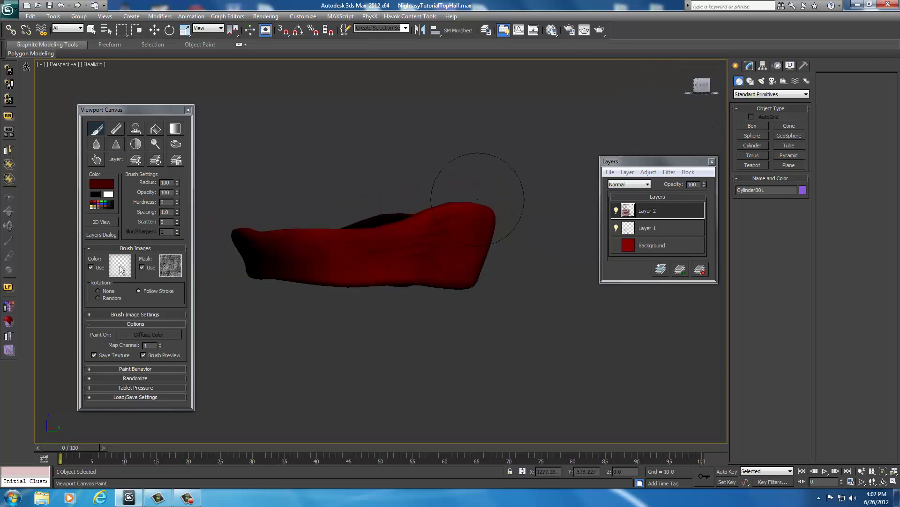
pyautogui.hotkey('shift', 'z')
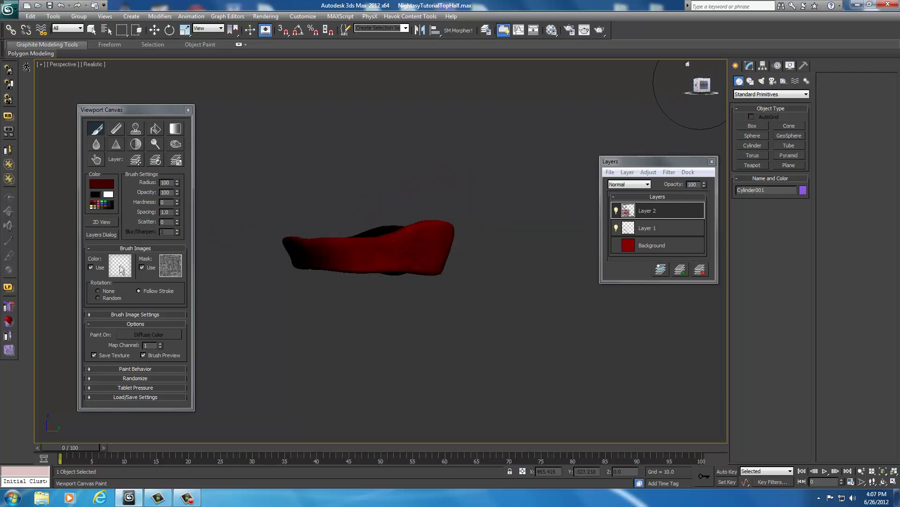
# Paint the fabric texture along the band's underside, following the whole bottom rim
pyautogui.keyDown('alt'); pyautogui.moveTo(422, 244); pyautogui.dragTo(523, 310, button='middle'); pyautogui.keyUp('alt')
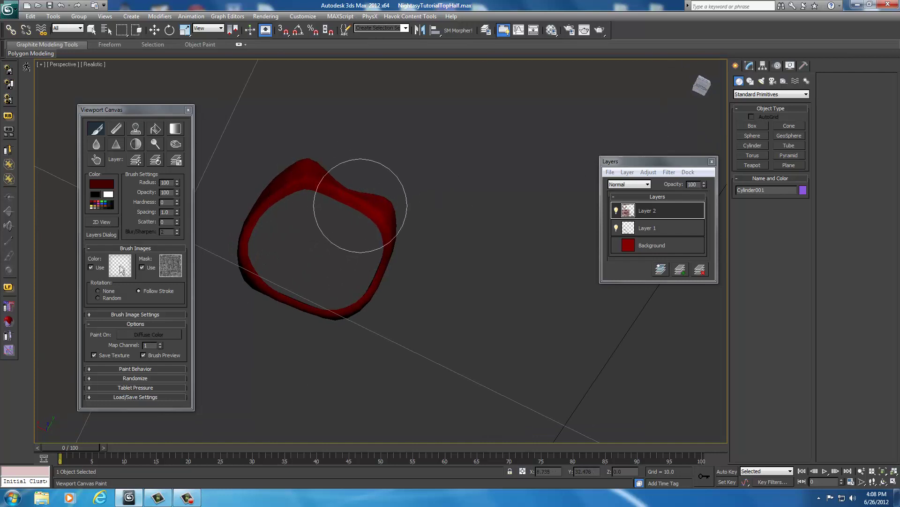
pyautogui.scroll(8, 382, 265)
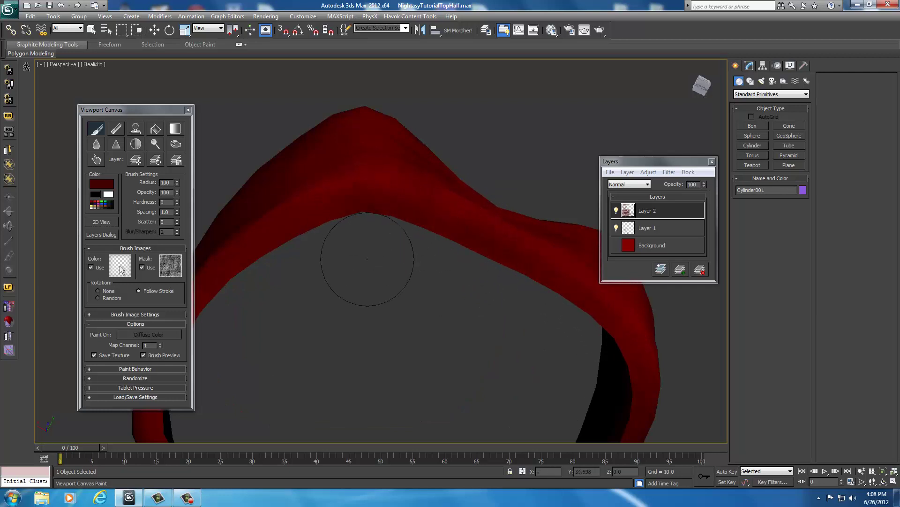
pyautogui.moveTo(368, 259)
pyautogui.mouseDown(button='middle')
pyautogui.moveTo(469, 225)
pyautogui.moveTo(488, 191)
pyautogui.mouseUp(button='middle')
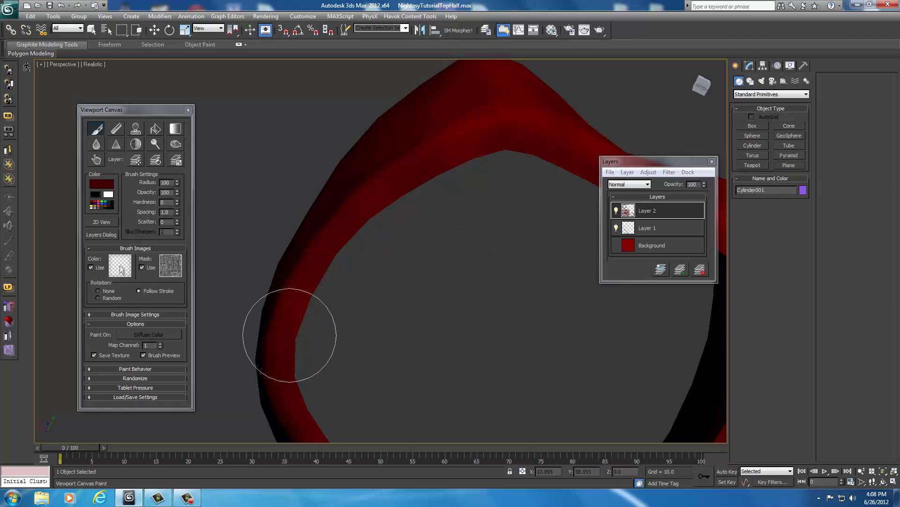
pyautogui.scroll(-3, 483, 323)
pyautogui.scroll(2, 421, 150)
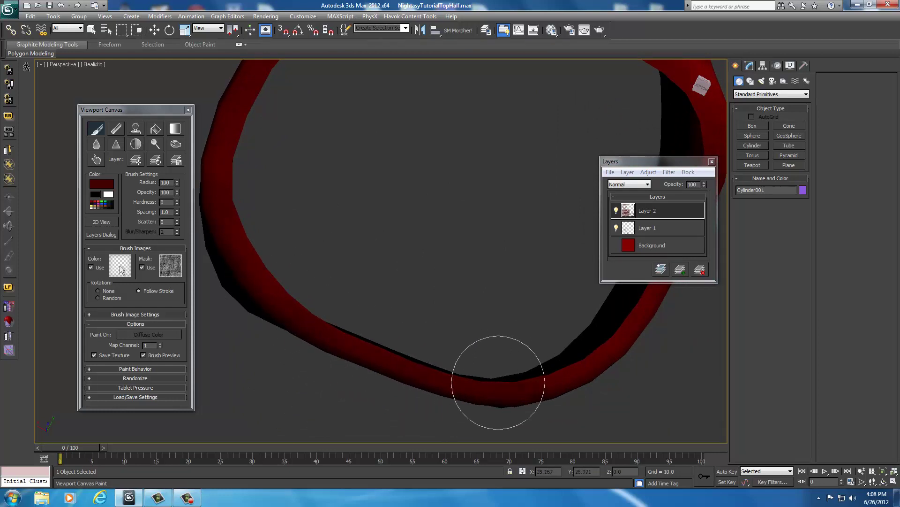
pyautogui.moveTo(542, 299)
pyautogui.mouseDown(button='middle')
pyautogui.moveTo(412, 311)
pyautogui.moveTo(411, 322)
pyautogui.mouseUp(button='middle')
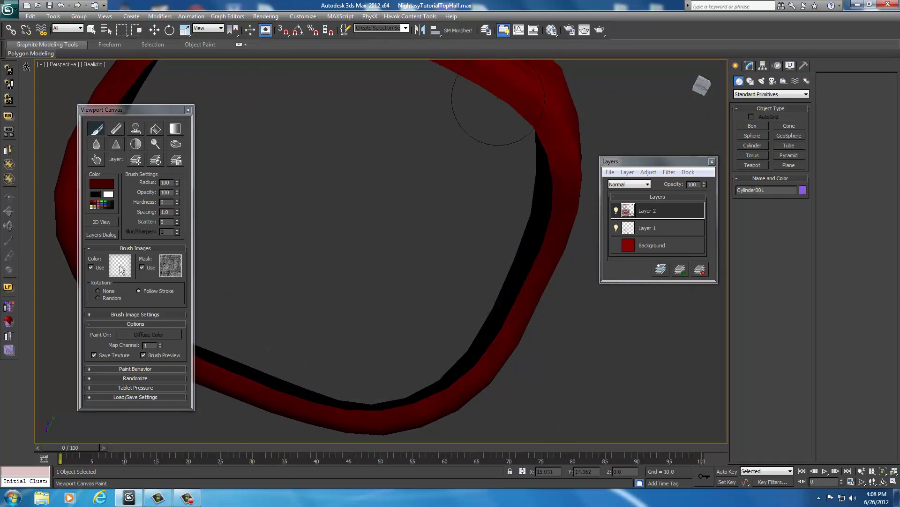
pyautogui.moveTo(512, 131); pyautogui.dragTo(565, 239, button='middle')
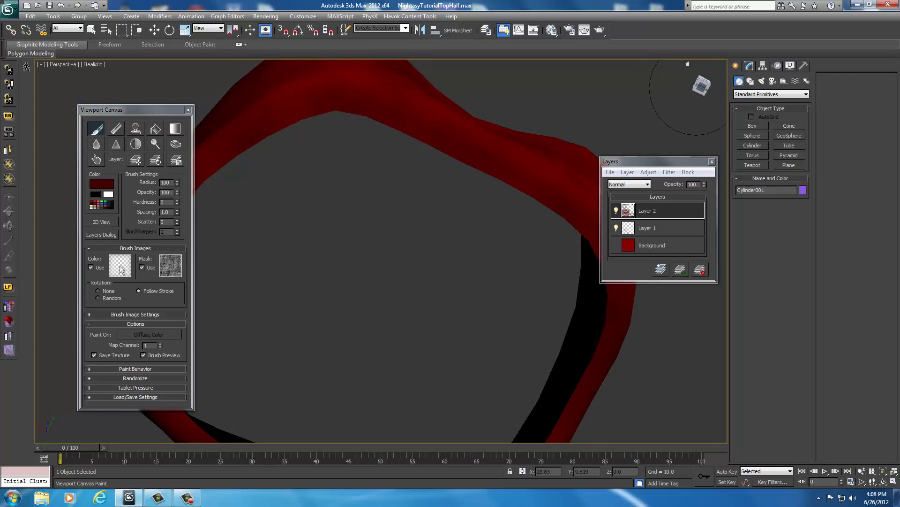
# Stop painting, flatten the layers and save the result to the current texture
pyautogui.moveTo(701, 87); pyautogui.dragTo(694, 91)
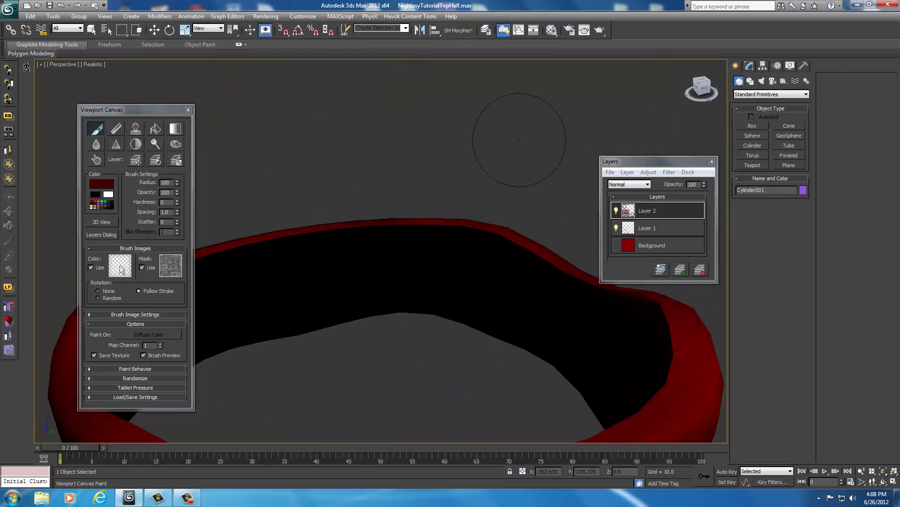
pyautogui.moveTo(503, 130)
pyautogui.keyDown('alt'); pyautogui.mouseDown(button='middle')
pyautogui.moveTo(466, 145)
pyautogui.moveTo(483, 150)
pyautogui.moveTo(460, 169)
pyautogui.mouseUp(button='middle'); pyautogui.keyUp('alt')
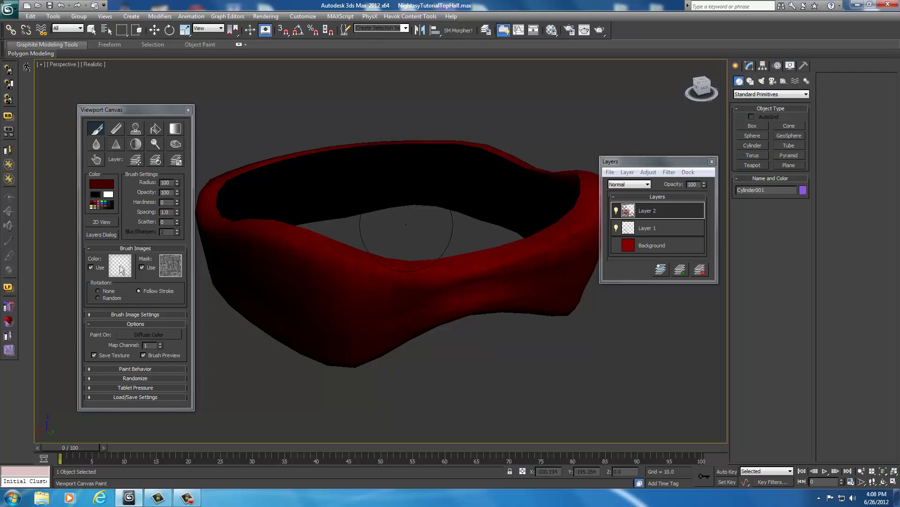
pyautogui.rightClick(406, 224)
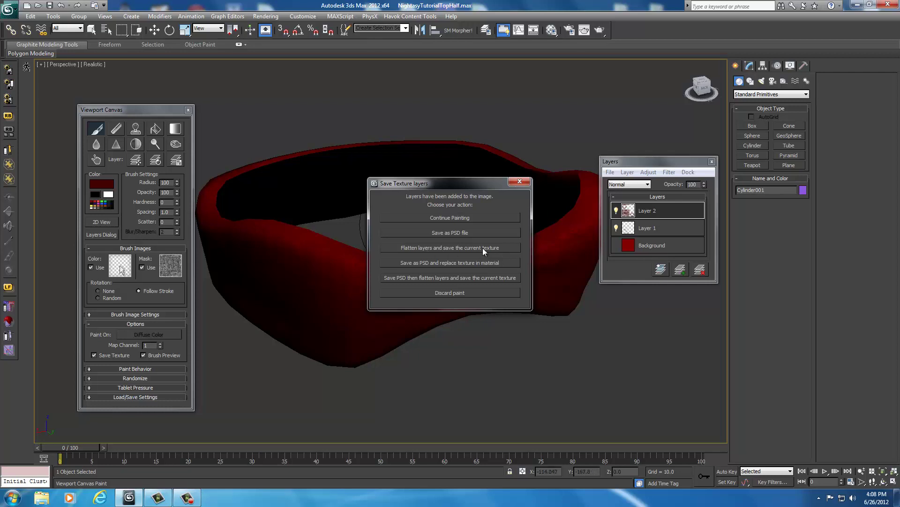
pyautogui.click(454, 248)
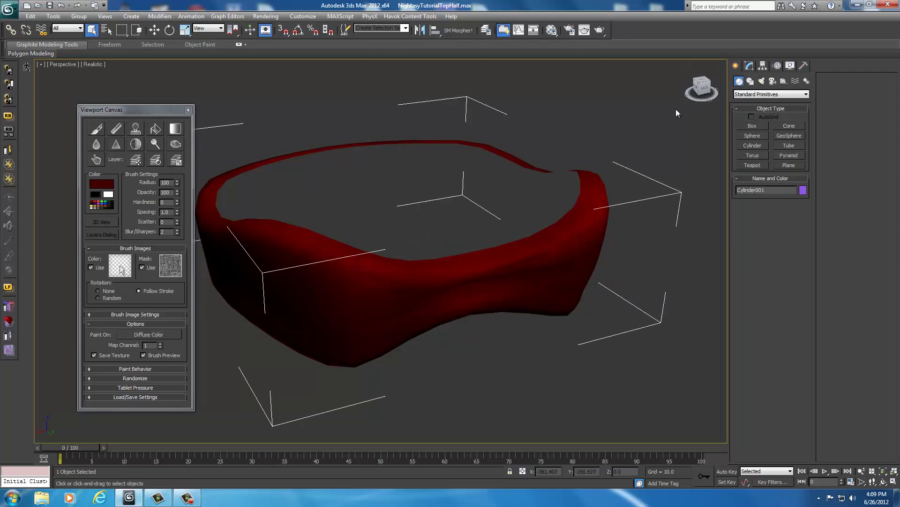
# Examine the textured band from several angles and close the Viewport Canvas
pyautogui.moveTo(706, 89)
pyautogui.mouseDown()
pyautogui.moveTo(714, 70)
pyautogui.moveTo(49, 71)
pyautogui.moveTo(673, 70)
pyautogui.moveTo(692, 80)
pyautogui.moveTo(690, 102)
pyautogui.moveTo(683, 74)
pyautogui.moveTo(724, 70)
pyautogui.moveTo(57, 71)
pyautogui.moveTo(689, 68)
pyautogui.moveTo(556, 70)
pyautogui.moveTo(657, 70)
pyautogui.moveTo(706, 81)
pyautogui.mouseUp()
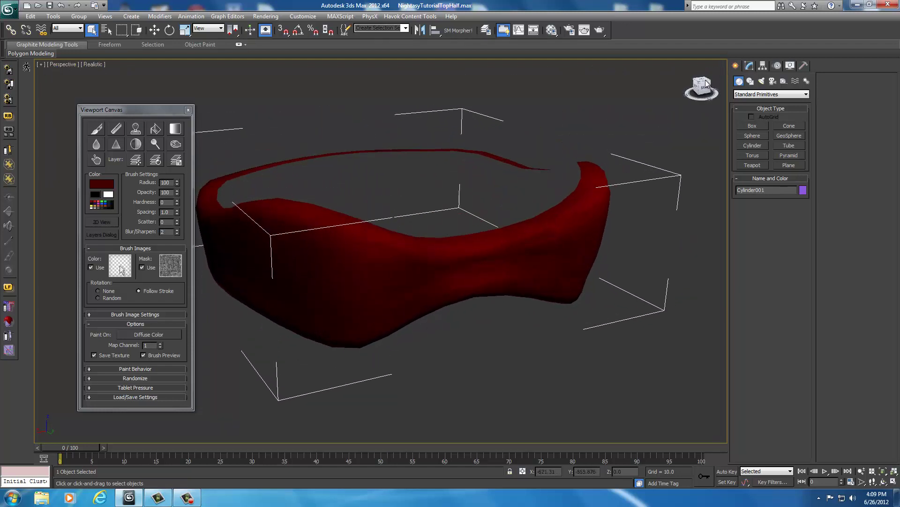
pyautogui.moveTo(509, 160); pyautogui.dragTo(555, 172, button='middle')
pyautogui.scroll(-3, 538, 176)
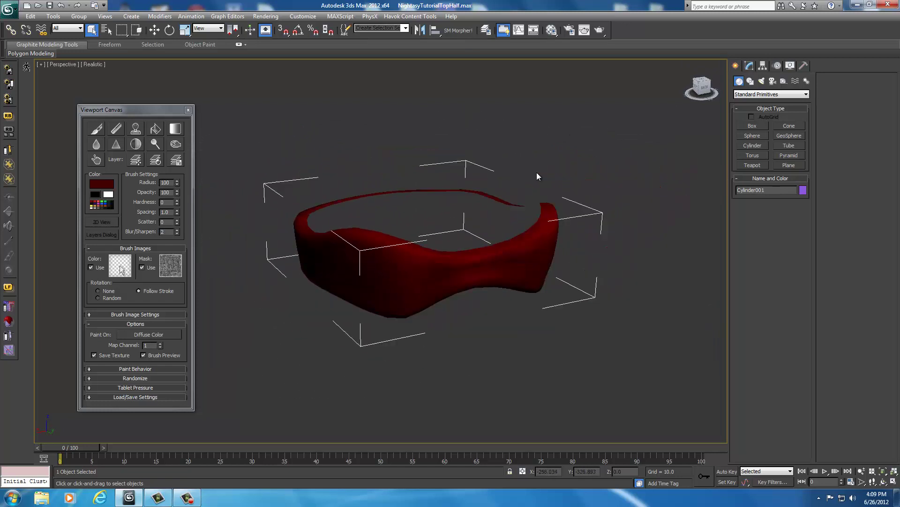
pyautogui.moveTo(689, 109); pyautogui.dragTo(647, 94)
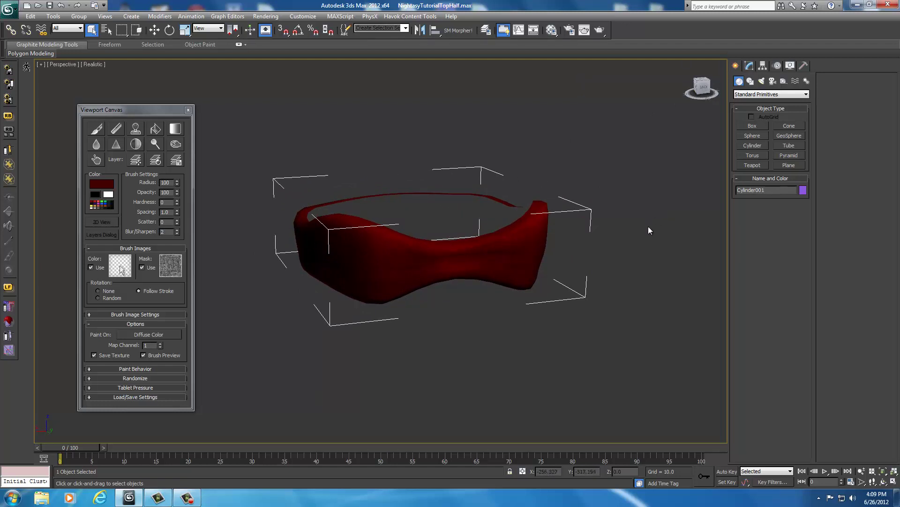
pyautogui.moveTo(458, 216); pyautogui.dragTo(420, 236, button='middle')
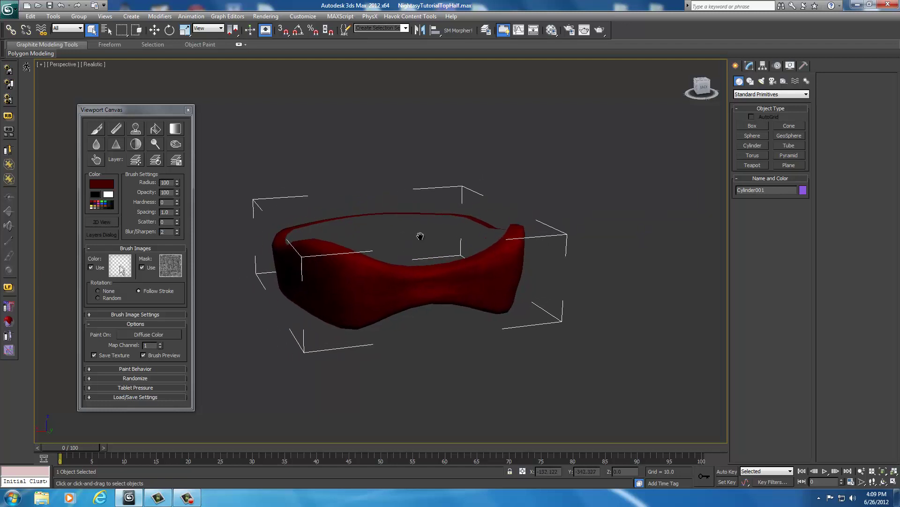
pyautogui.click(703, 89)
pyautogui.keyDown('alt'); pyautogui.moveTo(52, 74); pyautogui.dragTo(721, 72, button='middle'); pyautogui.keyUp('alt')
pyautogui.moveTo(702, 92); pyautogui.dragTo(704, 105)
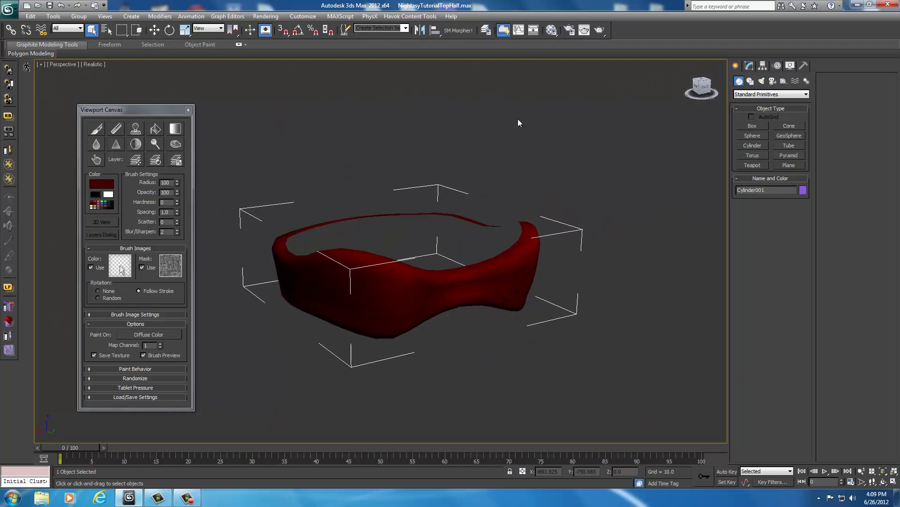
pyautogui.click(189, 110)
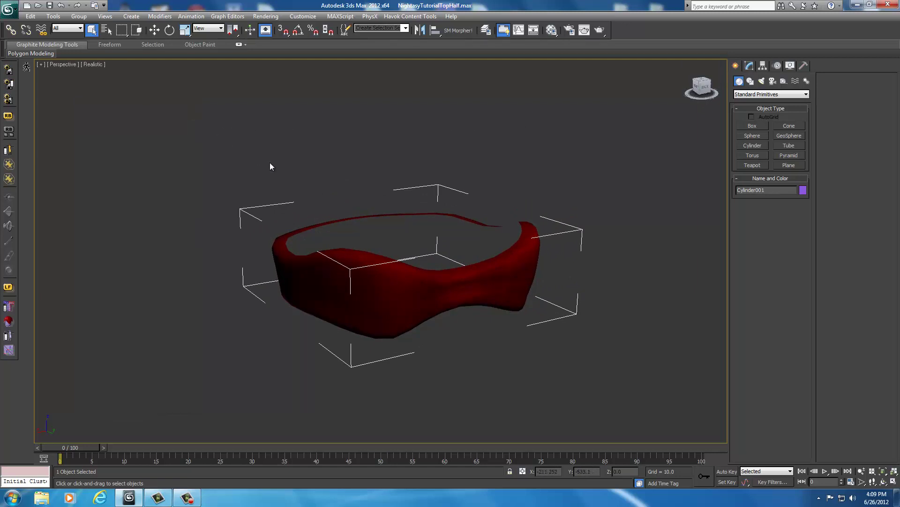
# Deselect the band, restore the four-viewport layout and resize the viewports to nearly equal areas
pyautogui.scroll(-3, 281, 164)
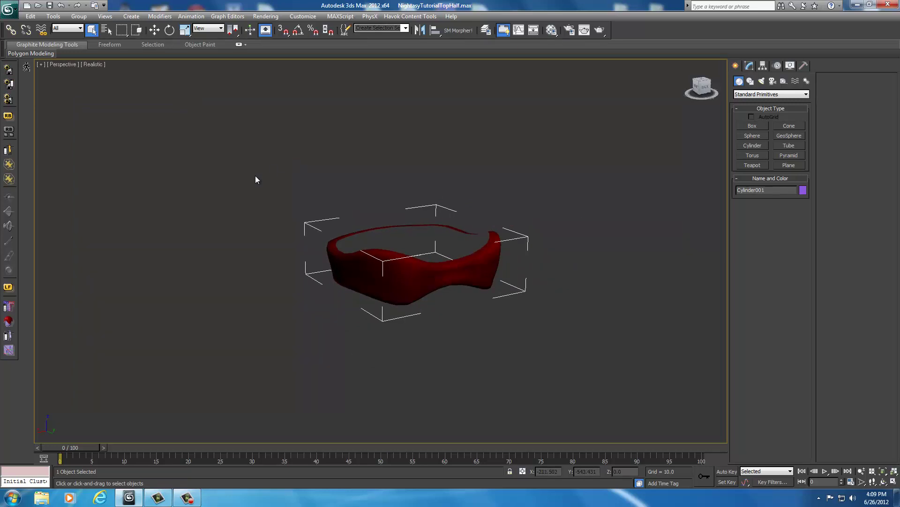
pyautogui.click(210, 217)
pyautogui.hotkey('alt', 'w')
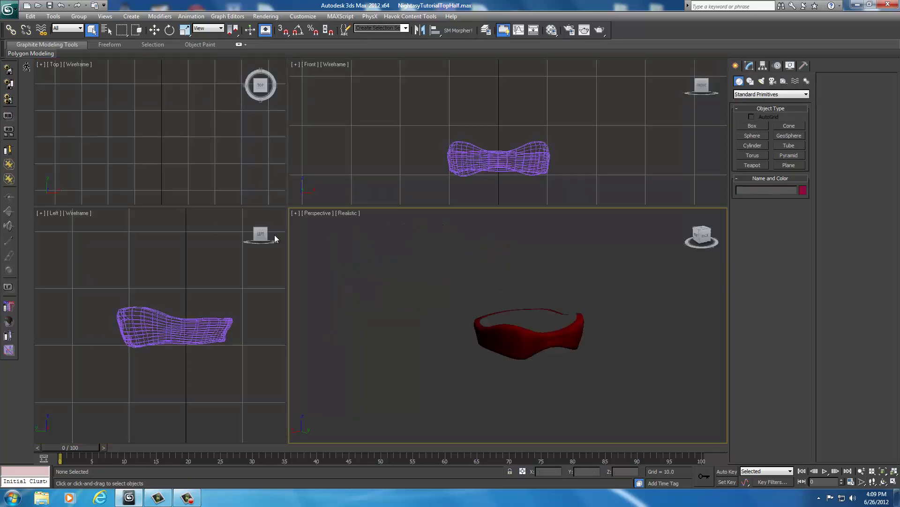
pyautogui.moveTo(290, 206); pyautogui.dragTo(374, 228)
pyautogui.scroll(-4, 446, 272)
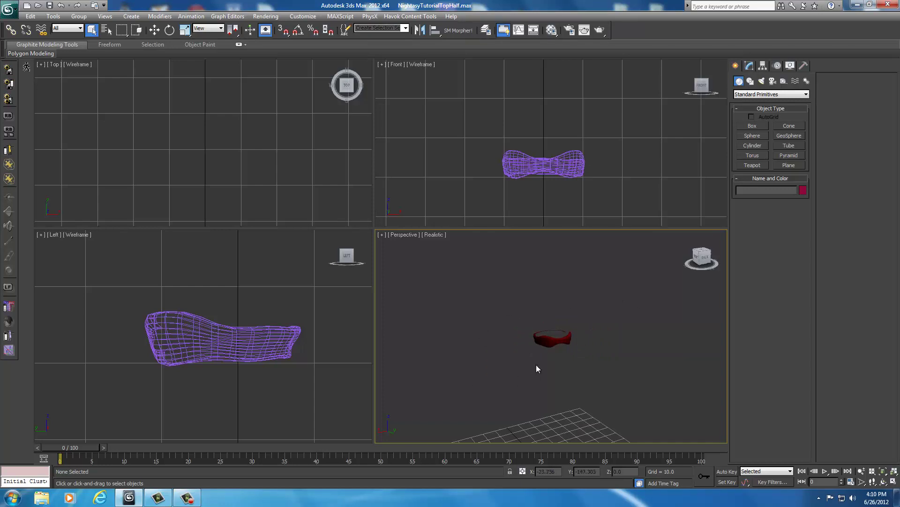
# Start a new empty scene without saving the changes to the current one
pyautogui.click(8, 9)
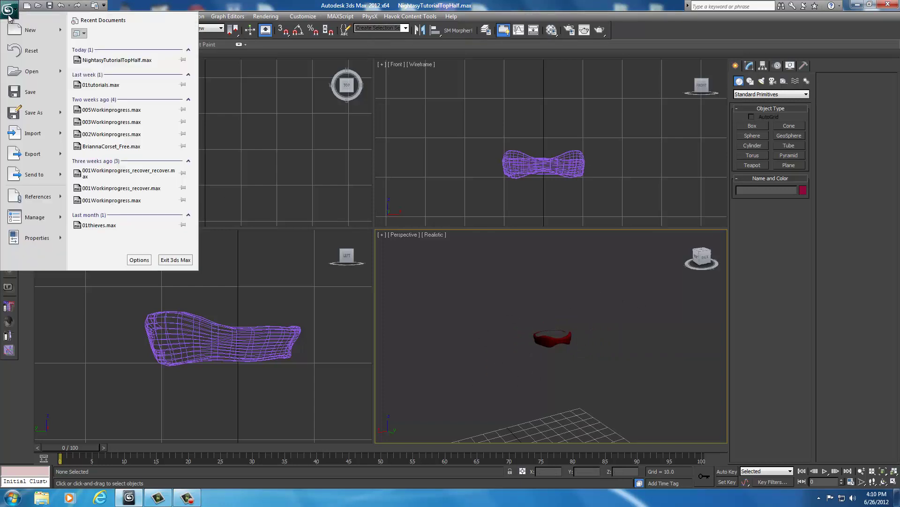
pyautogui.moveTo(30, 30)
pyautogui.click(99, 37)
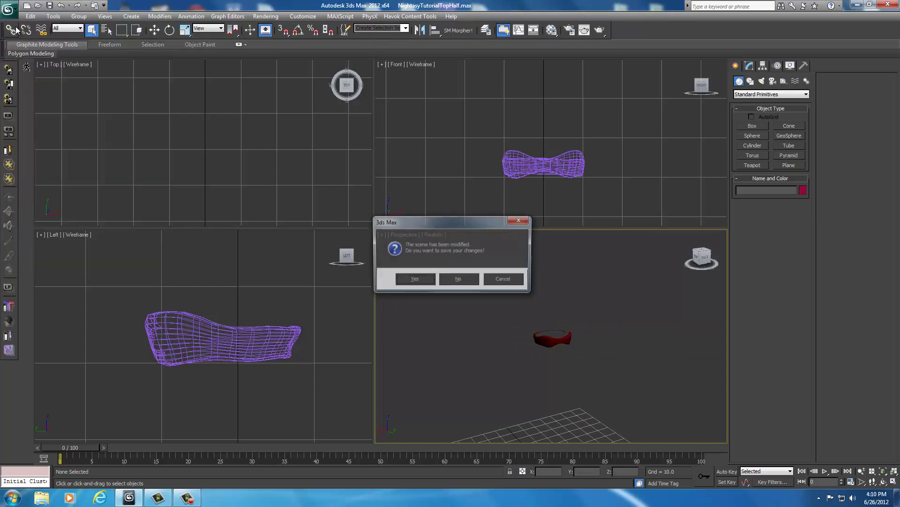
pyautogui.click(470, 282)
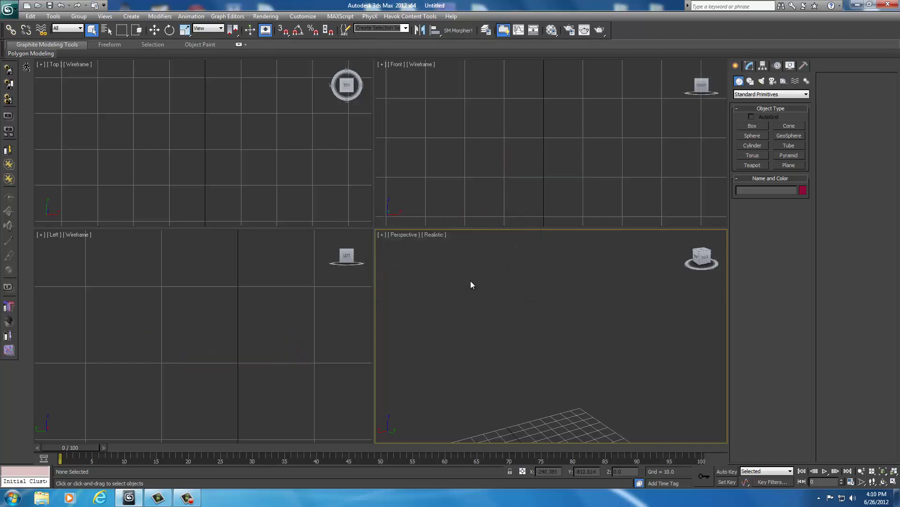
# Start an import and browse to the Base Body Mesh folder under UNP Custom Armors, data, meshes
pyautogui.click(9, 10)
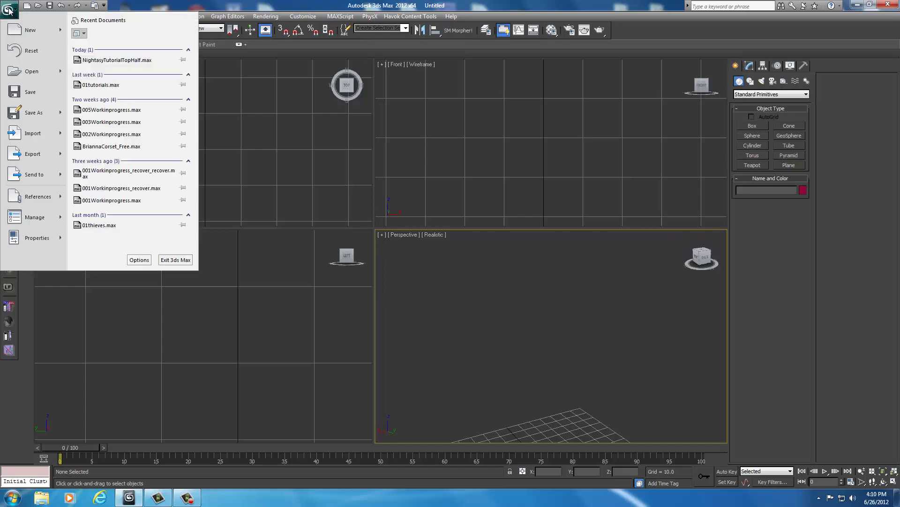
pyautogui.click(32, 133)
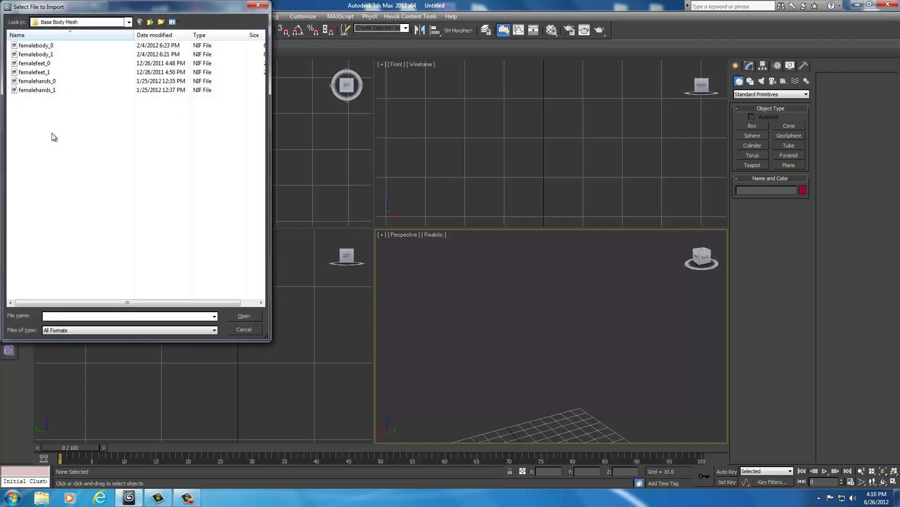
pyautogui.click(129, 22)
pyautogui.click(79, 193)
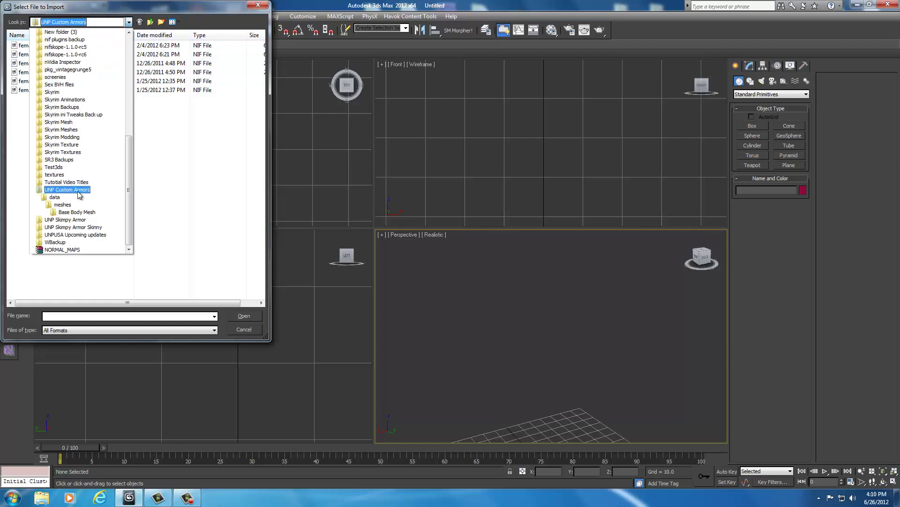
pyautogui.click(79, 193)
pyautogui.doubleClick(33, 57)
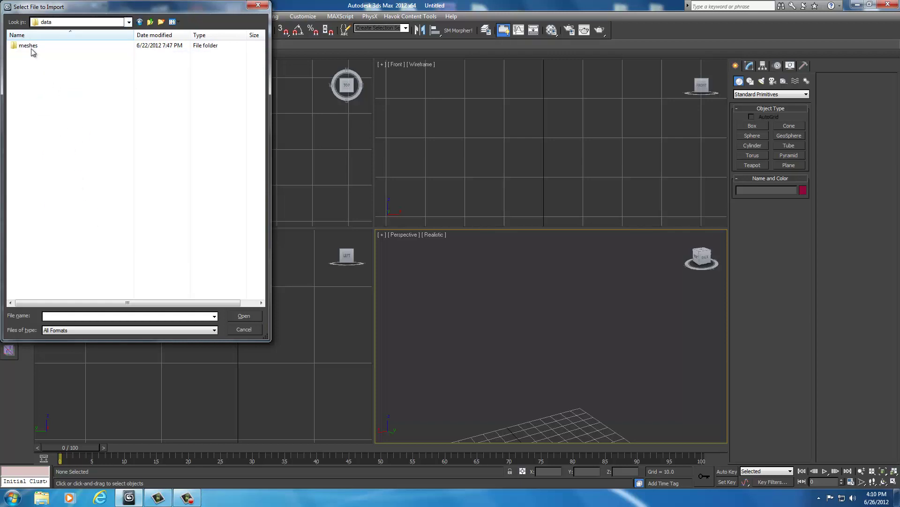
pyautogui.doubleClick(32, 47)
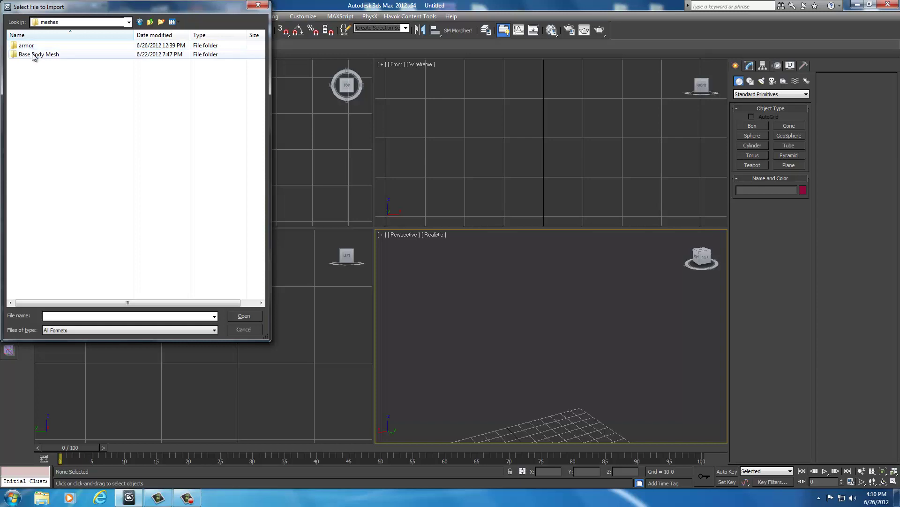
pyautogui.doubleClick(33, 56)
# Import the femalebody_0 NIF file for Skyrim with its skeleton, keeping the preset import options
pyautogui.click(35, 45)
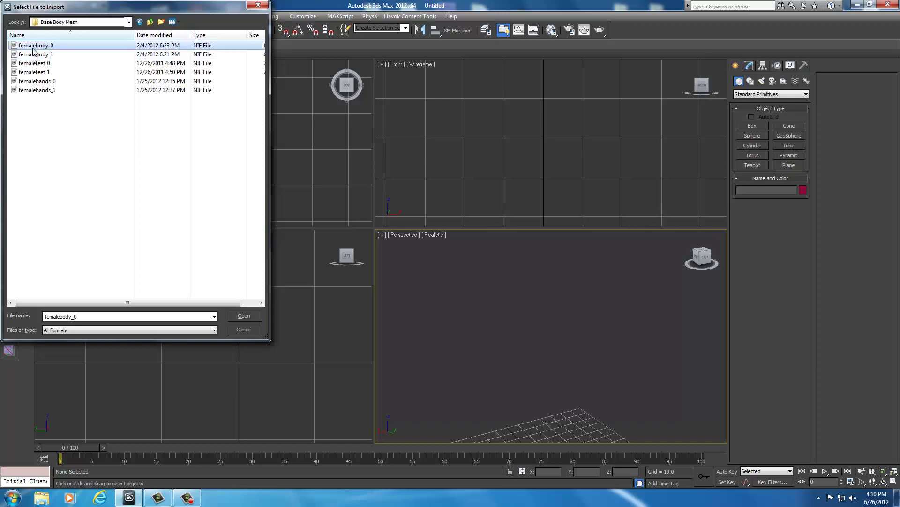
pyautogui.click(241, 316)
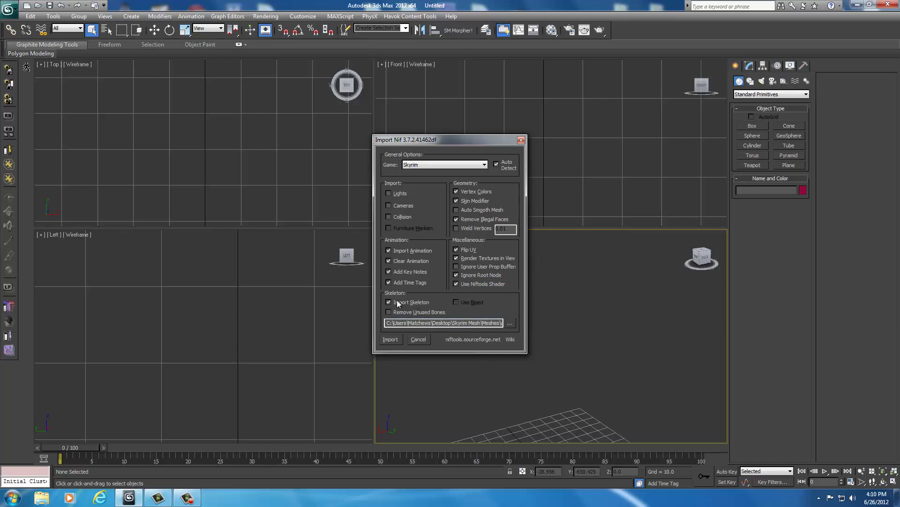
pyautogui.click(390, 339)
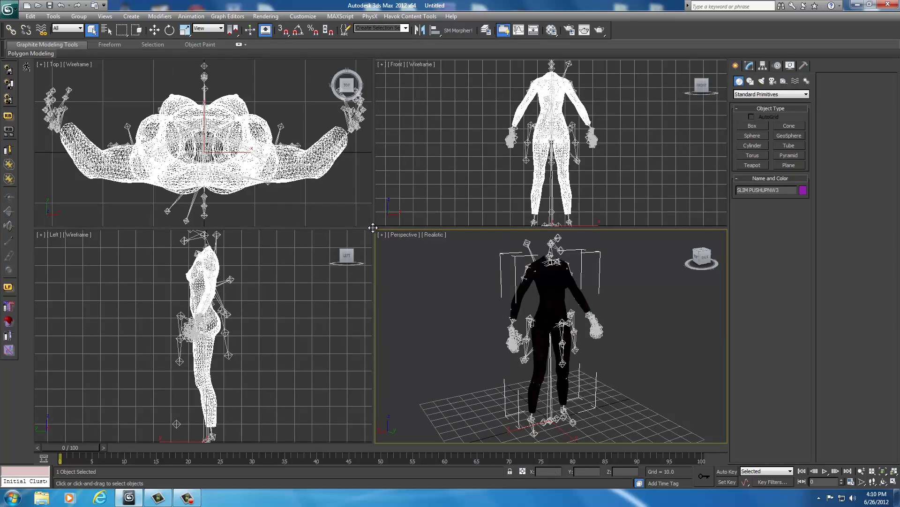
# Enlarge the perspective viewport and examine the imported body and its skeleton from several angles, ending with a straight-on view
pyautogui.moveTo(373, 227); pyautogui.dragTo(268, 230)
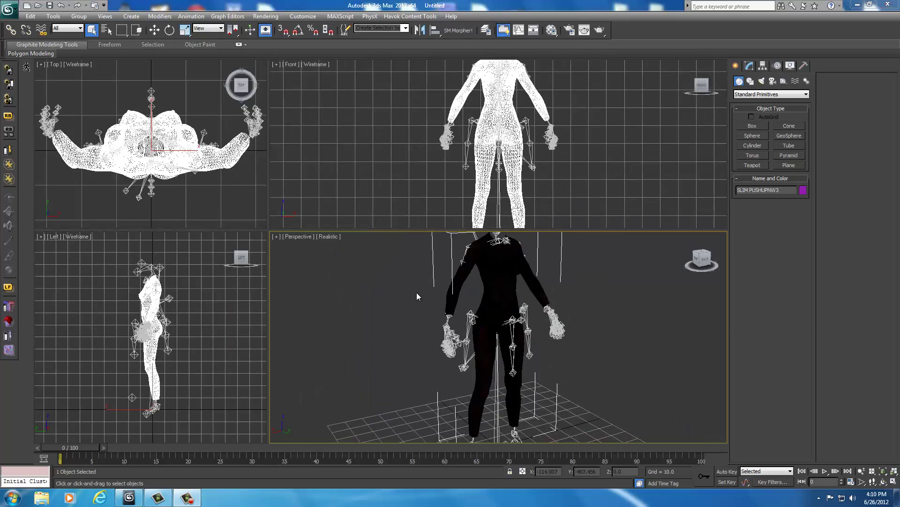
pyautogui.moveTo(417, 296); pyautogui.dragTo(424, 306, button='middle')
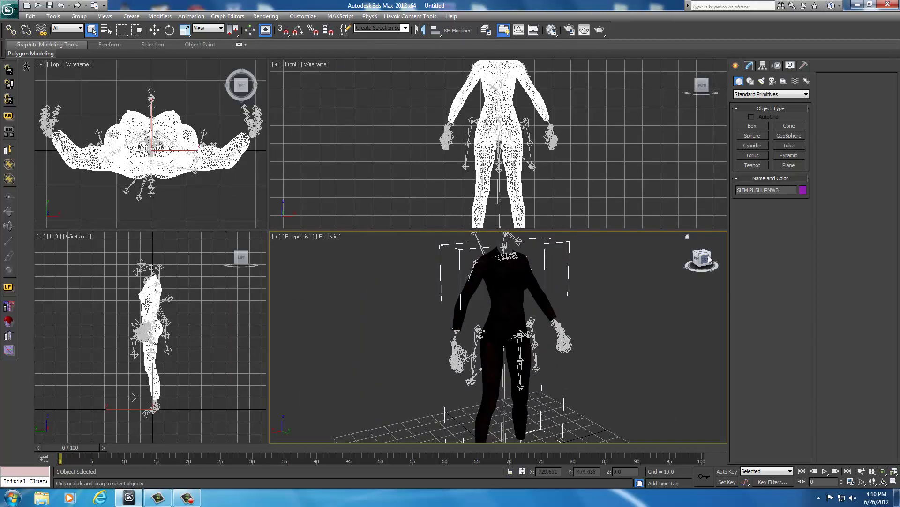
pyautogui.moveTo(705, 259); pyautogui.dragTo(615, 251)
pyautogui.click(693, 253)
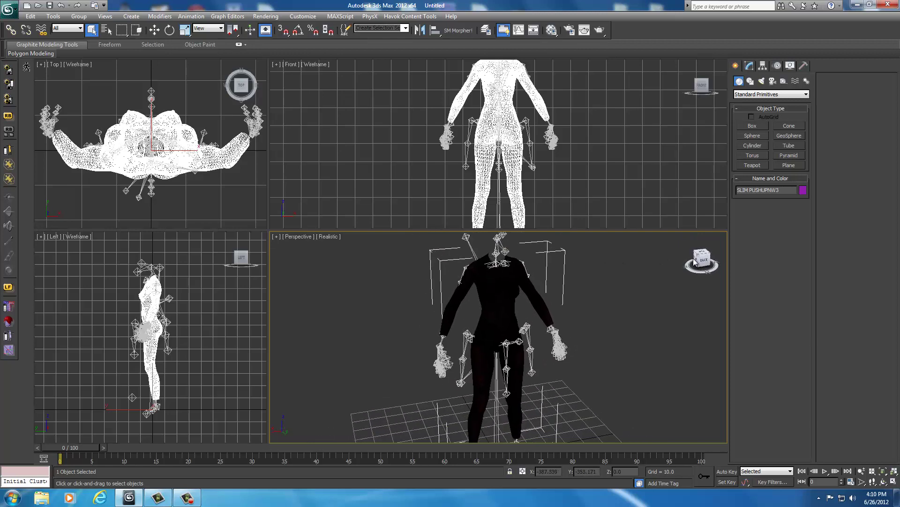
pyautogui.scroll(8, 582, 295)
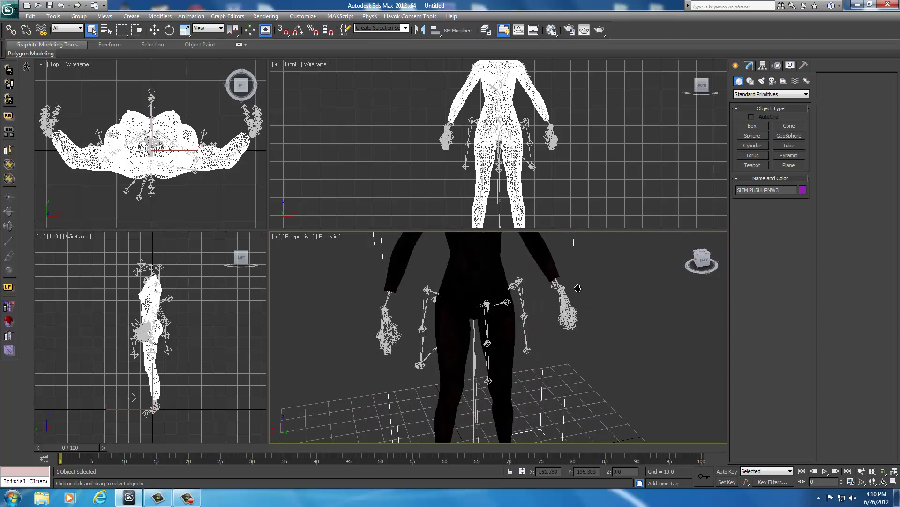
pyautogui.moveTo(576, 288); pyautogui.dragTo(580, 379, button='middle')
pyautogui.scroll(-2, 547, 305)
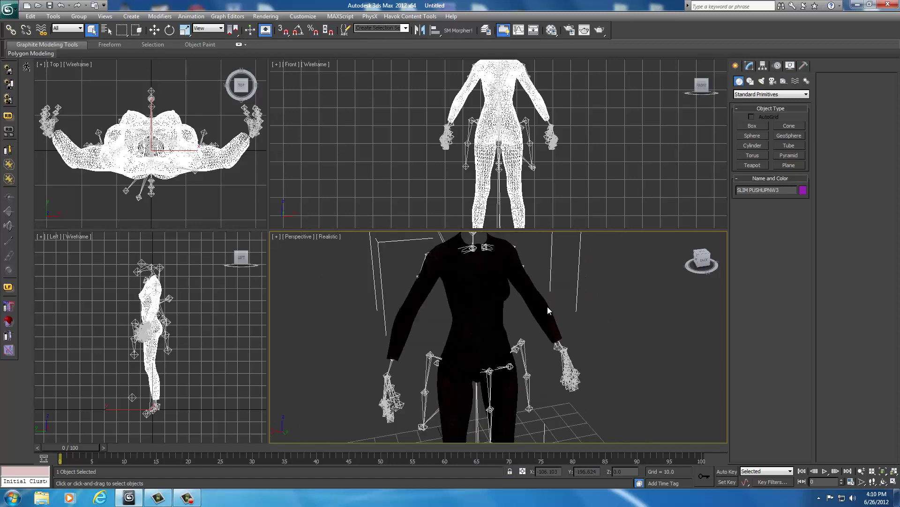
pyautogui.click(705, 257)
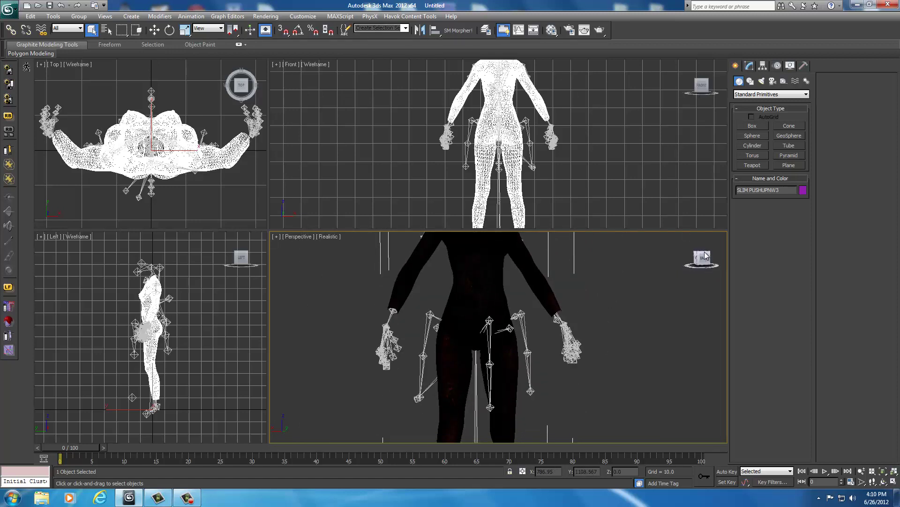
pyautogui.moveTo(705, 256)
pyautogui.mouseDown()
pyautogui.moveTo(710, 262)
pyautogui.moveTo(562, 251)
pyautogui.moveTo(691, 252)
pyautogui.moveTo(713, 261)
pyautogui.mouseUp()
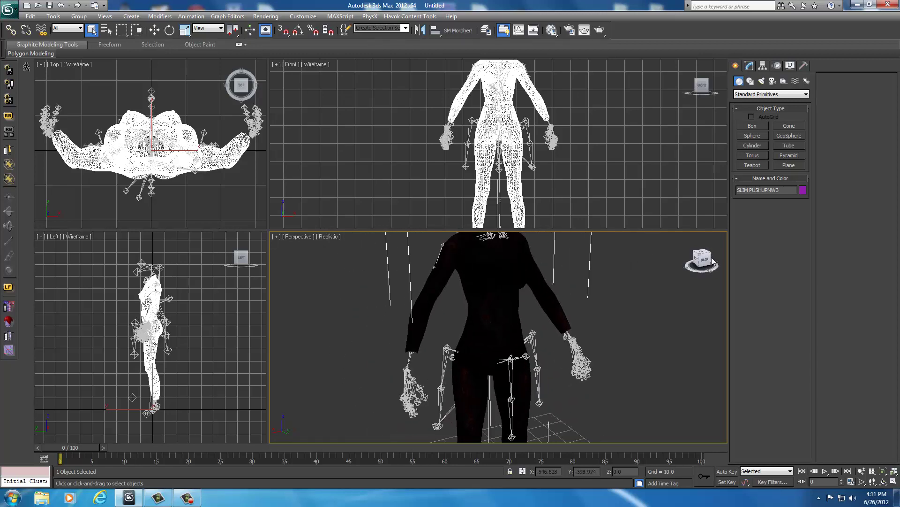
pyautogui.scroll(4, 617, 347)
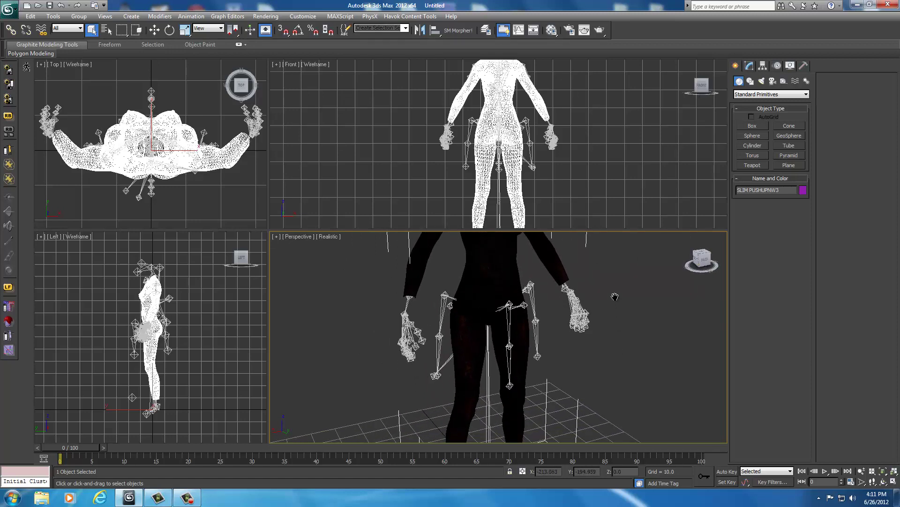
pyautogui.moveTo(612, 288); pyautogui.dragTo(610, 323, button='middle')
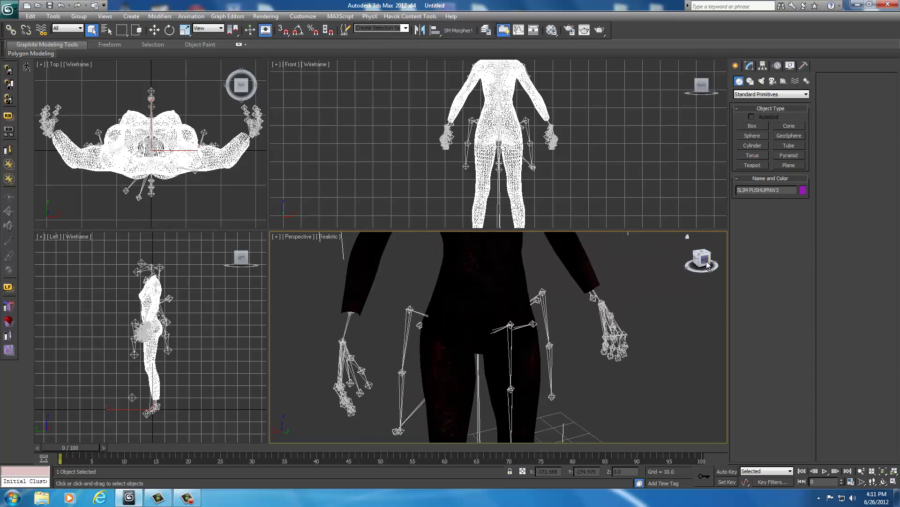
pyautogui.moveTo(703, 260); pyautogui.dragTo(647, 274)
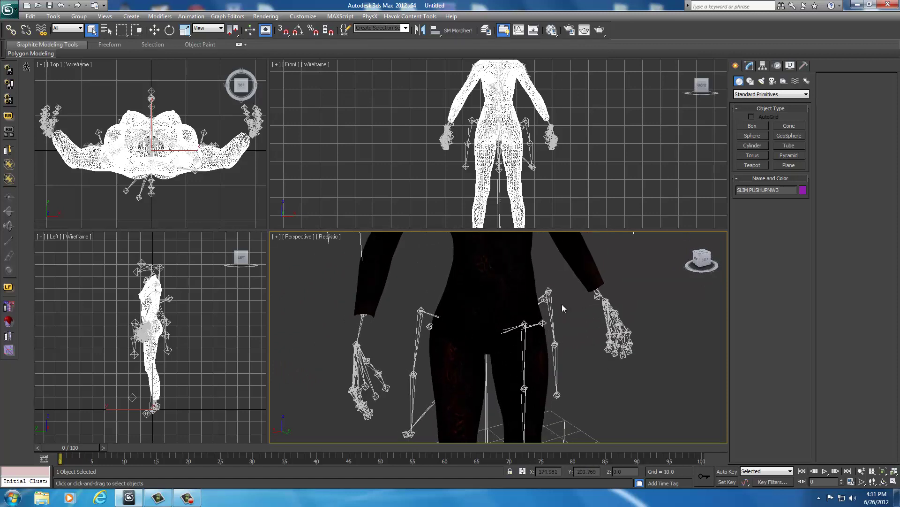
pyautogui.click(702, 258)
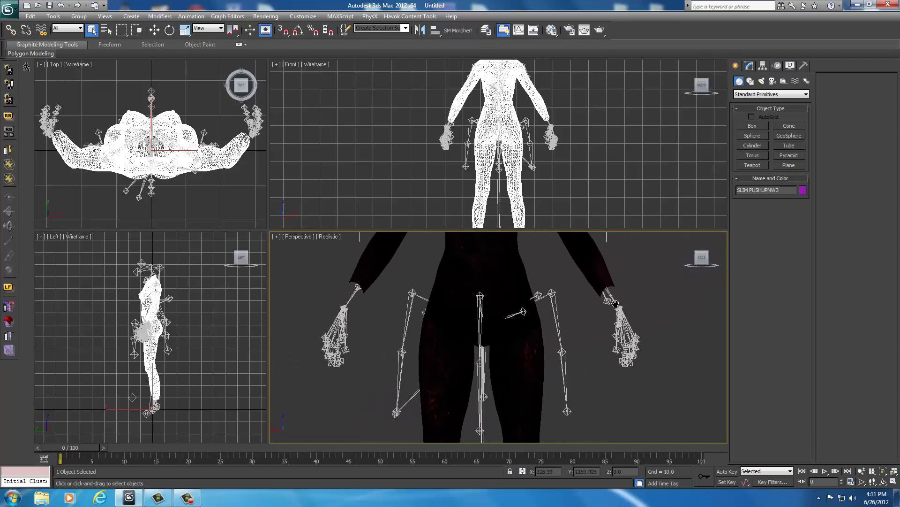
# Hide everything except the selected body mesh and freeze the body
pyautogui.rightClick(462, 278)
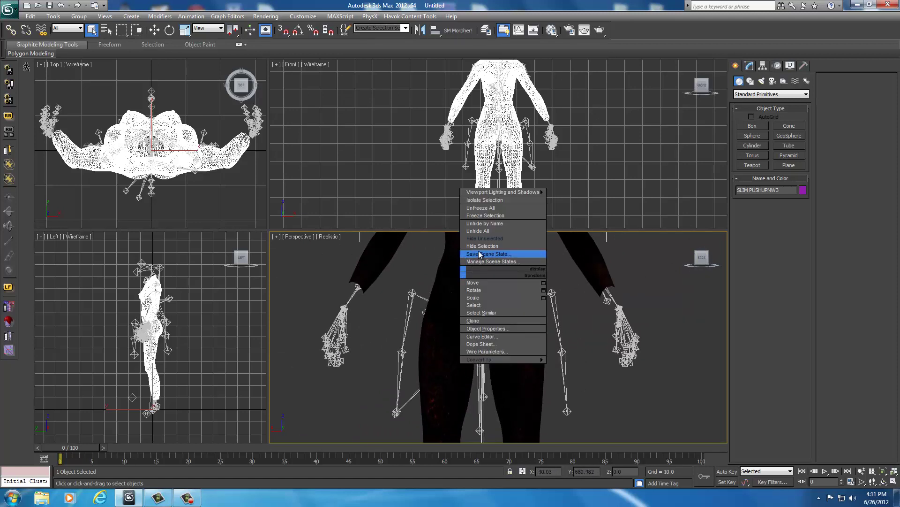
pyautogui.click(485, 238)
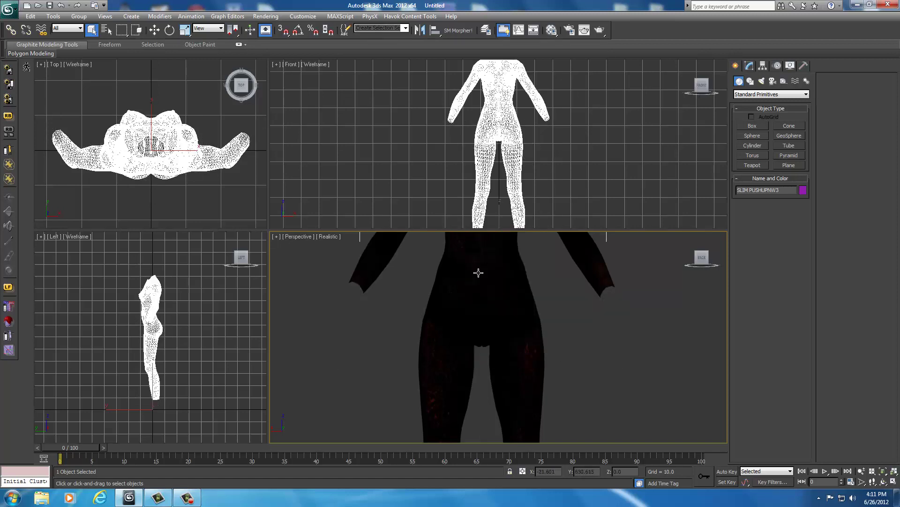
pyautogui.rightClick(478, 273)
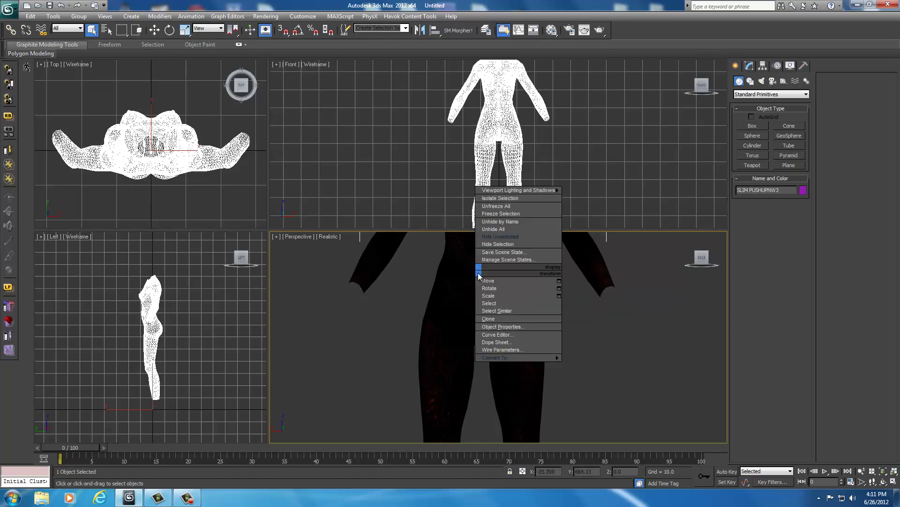
pyautogui.click(497, 207)
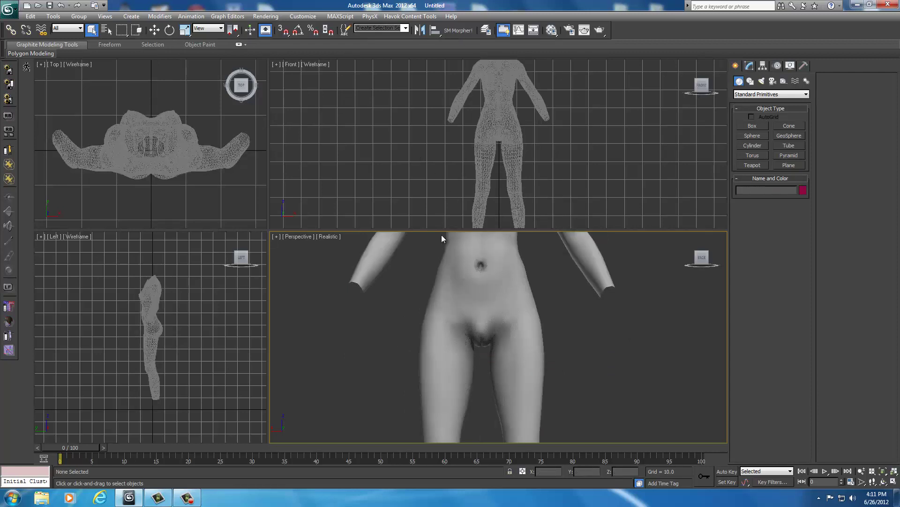
# Maximize the Front viewport and examine the body wireframe around the waist and hips
pyautogui.moveTo(469, 284); pyautogui.dragTo(474, 364, button='middle')
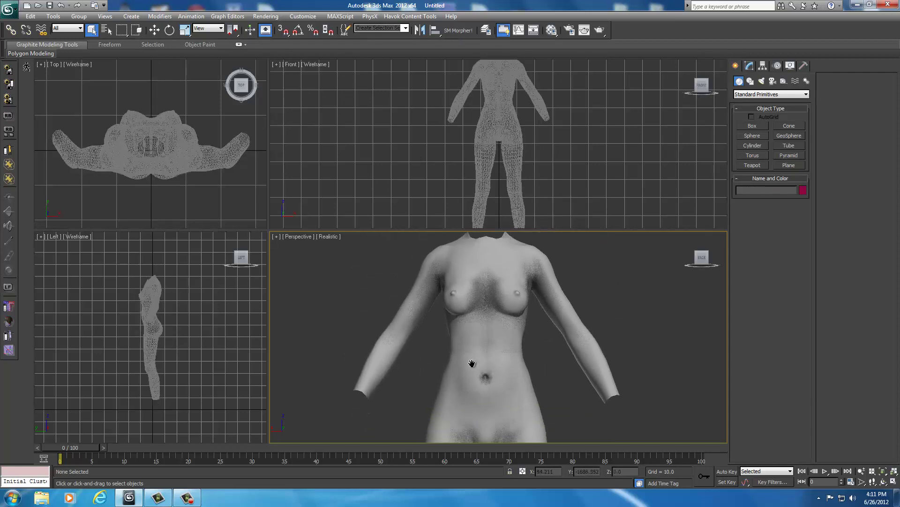
pyautogui.click(401, 171)
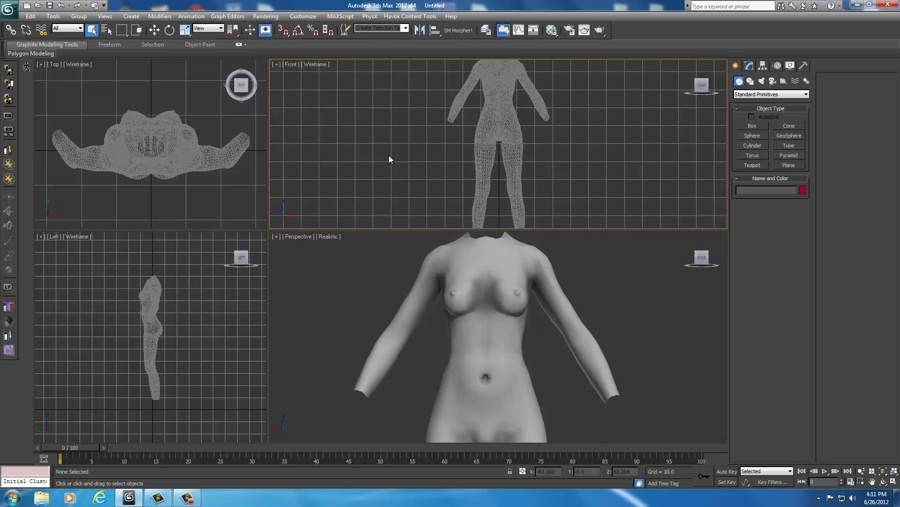
pyautogui.hotkey('alt', 'w')
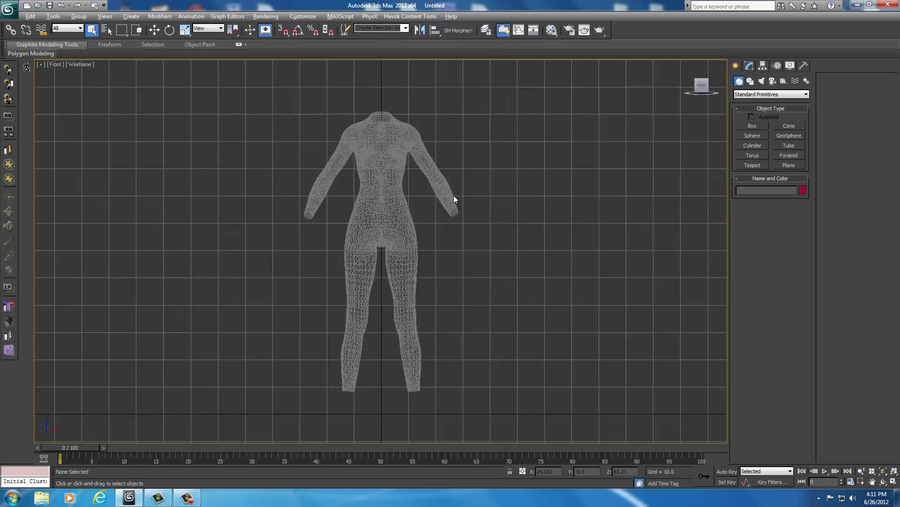
pyautogui.moveTo(454, 195); pyautogui.dragTo(468, 205, button='middle')
pyautogui.scroll(4, 477, 248)
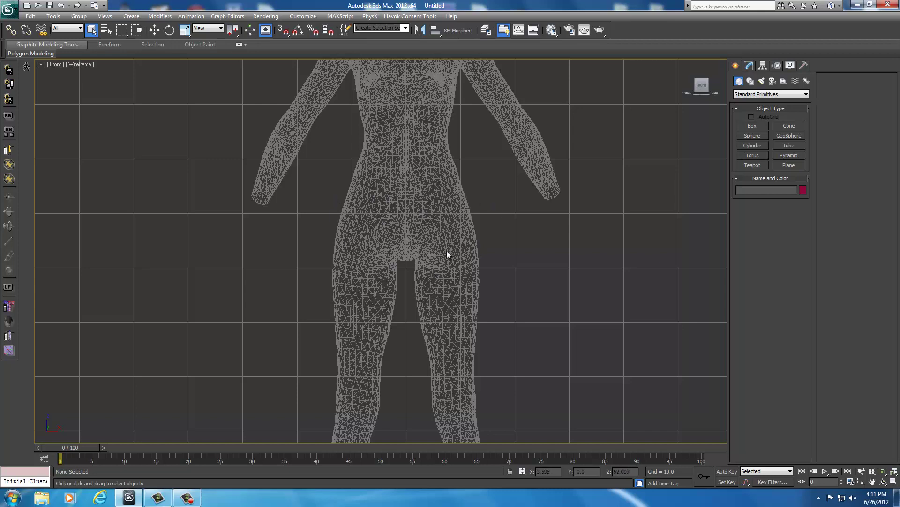
pyautogui.moveTo(480, 226); pyautogui.dragTo(509, 273, button='middle')
pyautogui.scroll(3, 477, 257)
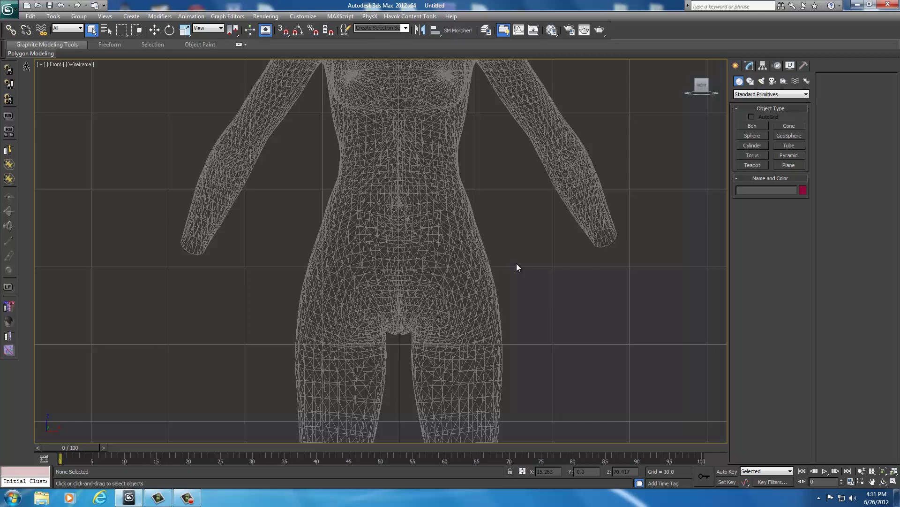
pyautogui.scroll(-5, 464, 263)
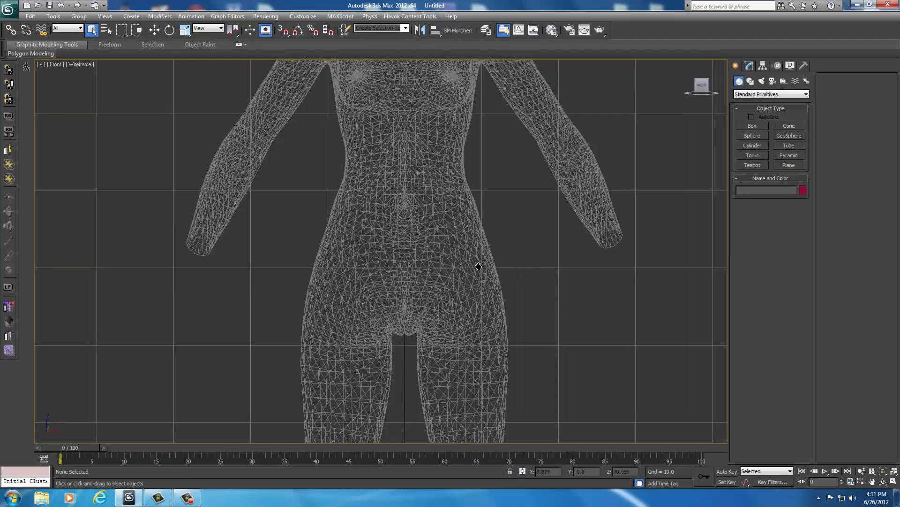
# Draw a closed six-point Line spline outlining a brief-shaped armor piece over the waist, hips and crotch in the Front view
pyautogui.scroll(5, 518, 271)
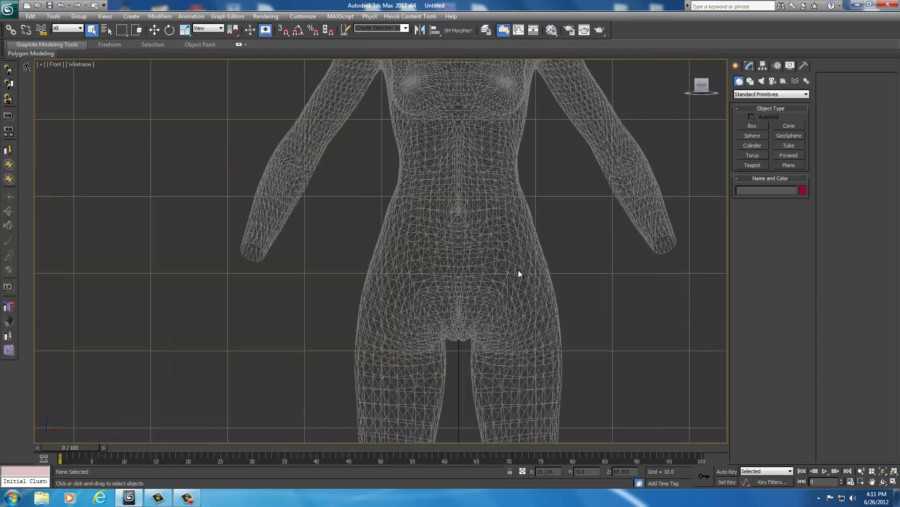
pyautogui.moveTo(510, 269); pyautogui.dragTo(470, 265, button='middle')
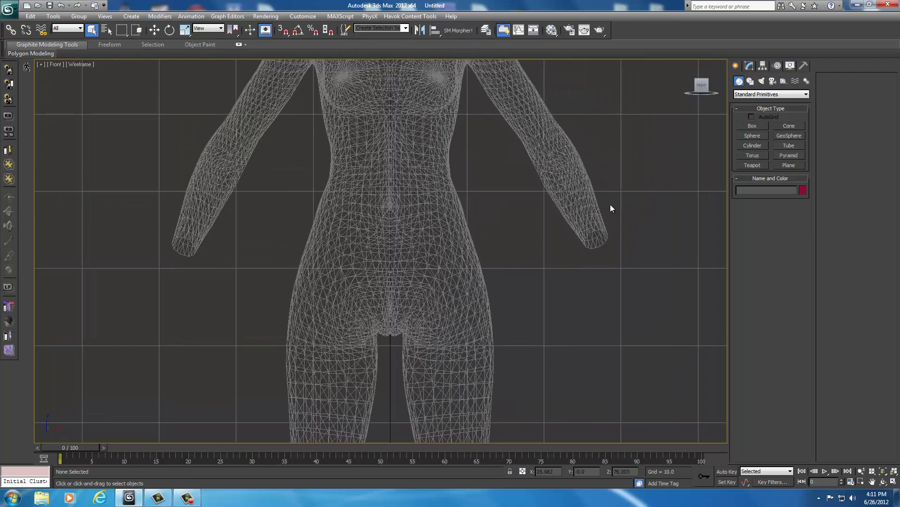
pyautogui.click(752, 82)
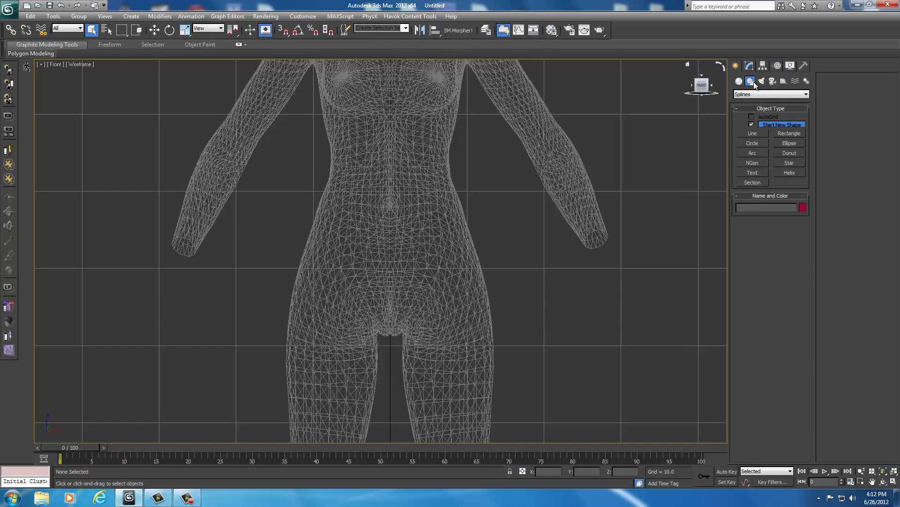
pyautogui.click(749, 133)
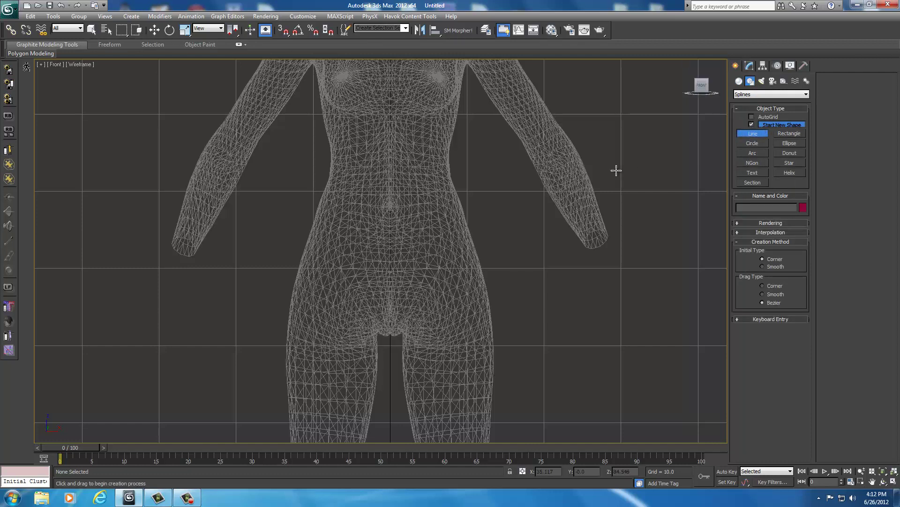
pyautogui.scroll(3, 487, 239)
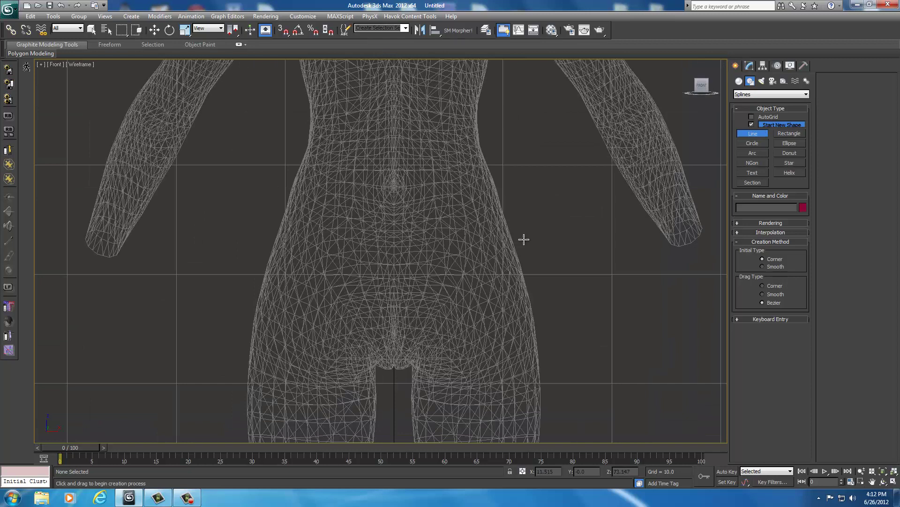
pyautogui.moveTo(523, 240); pyautogui.dragTo(521, 251, button='middle')
pyautogui.moveTo(519, 281); pyautogui.dragTo(522, 253, button='middle')
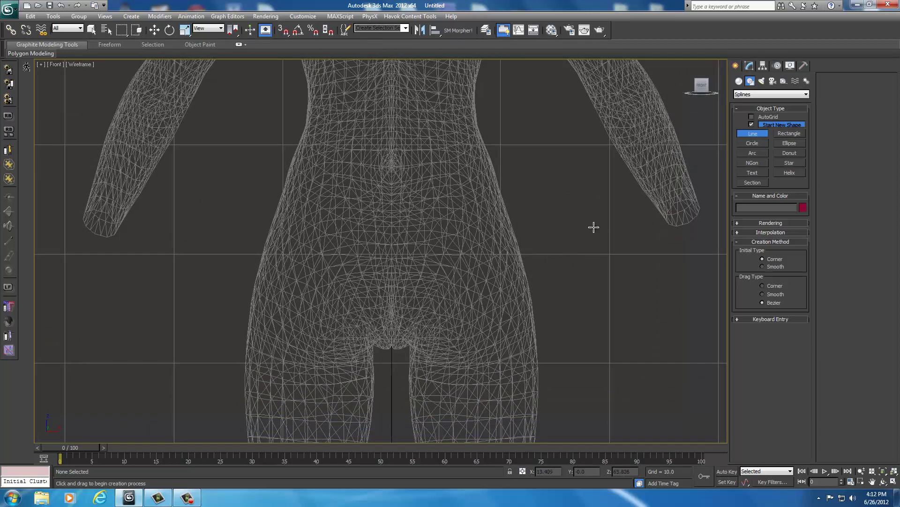
pyautogui.click(377, 354)
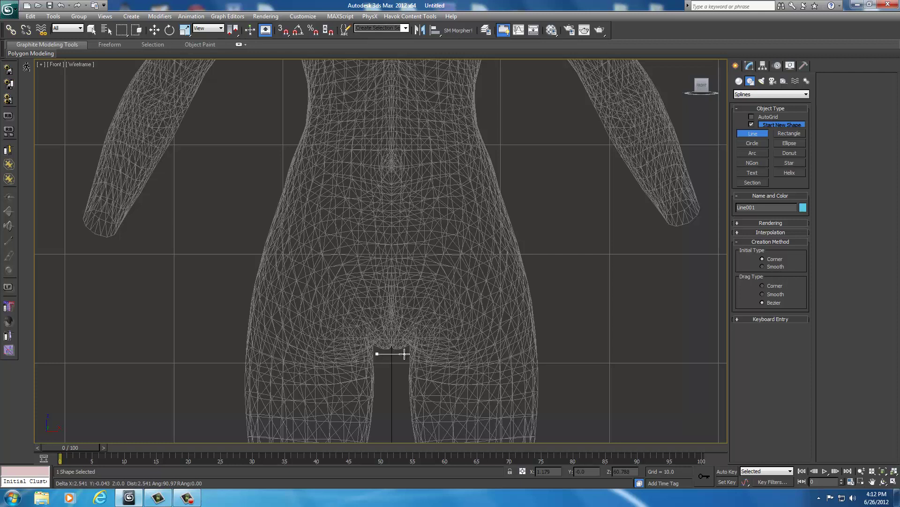
pyautogui.click(404, 354)
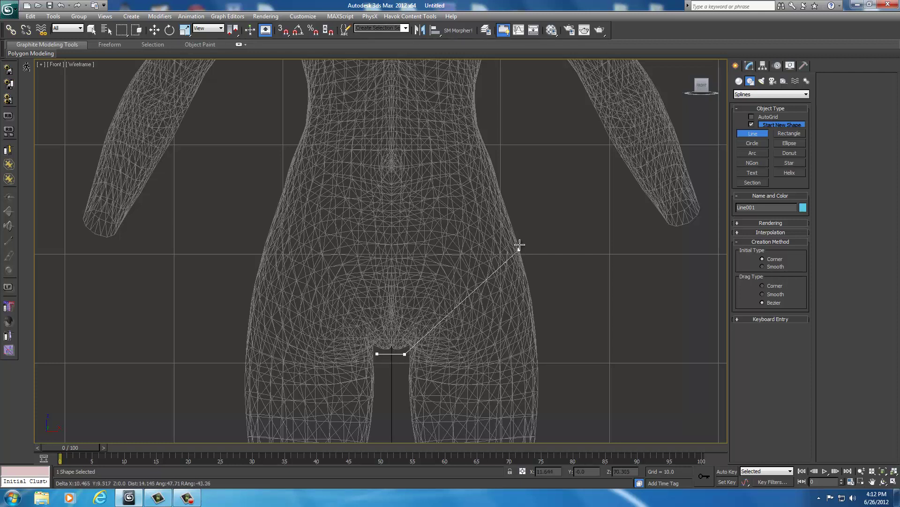
pyautogui.click(502, 173)
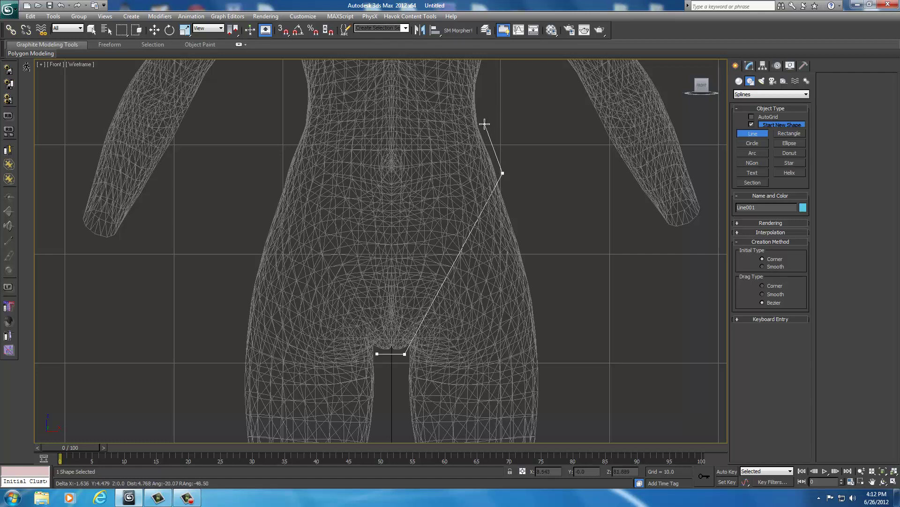
pyautogui.click(485, 124)
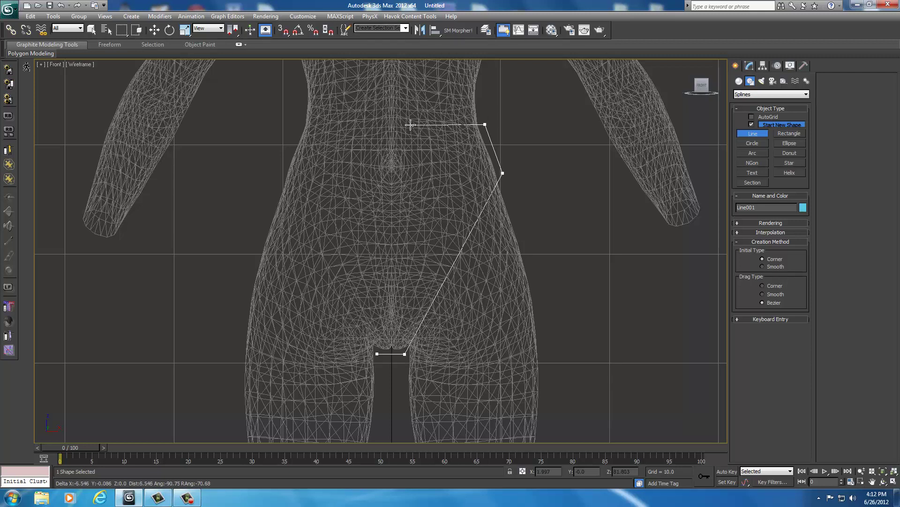
pyautogui.click(300, 123)
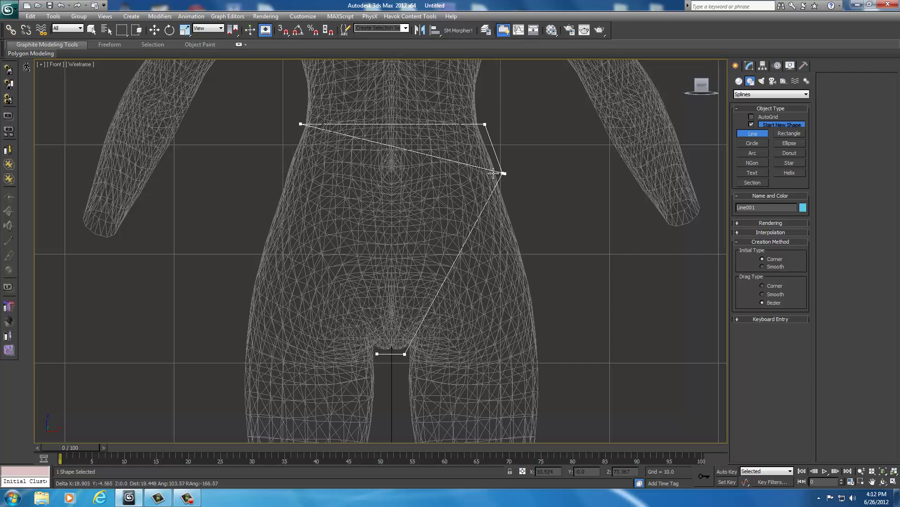
pyautogui.click(282, 168)
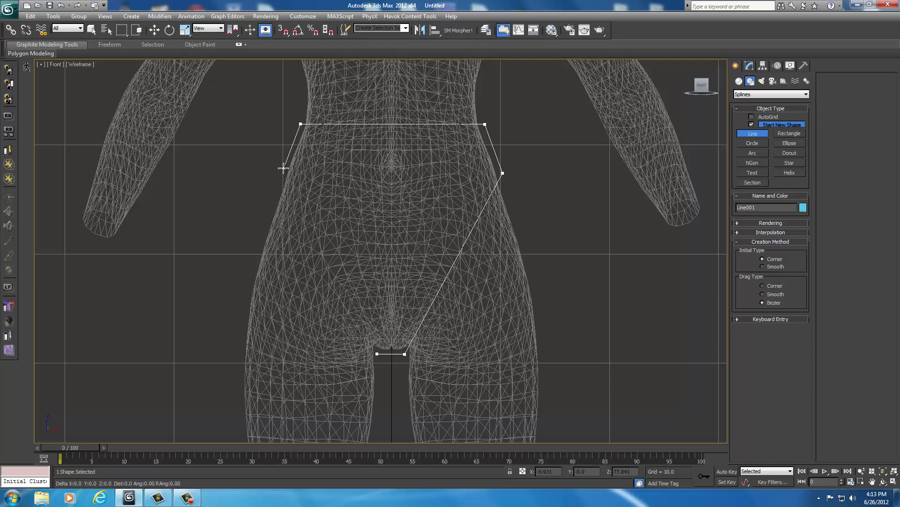
pyautogui.click(378, 353)
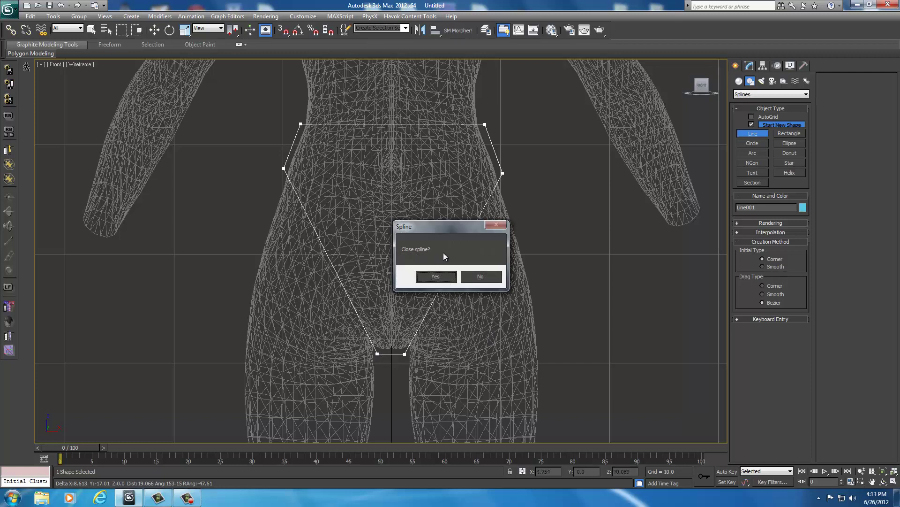
pyautogui.click(436, 277)
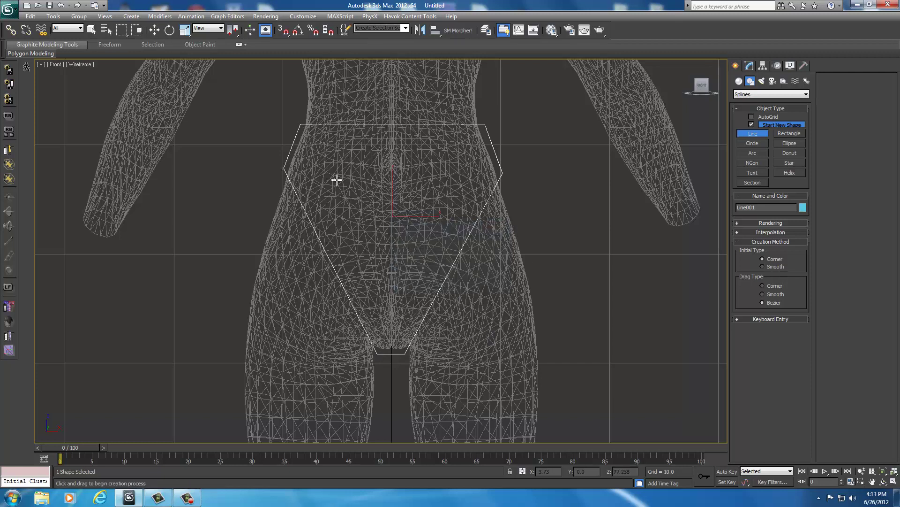
pyautogui.rightClick(527, 237)
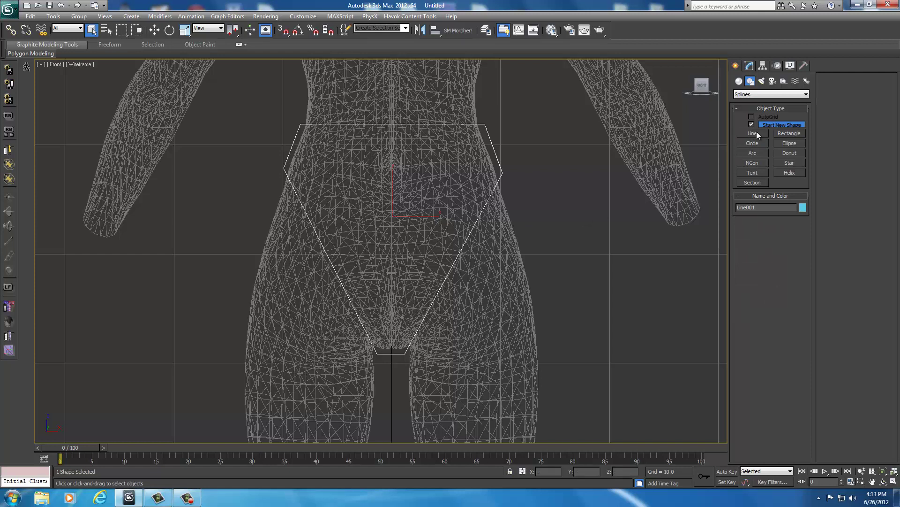
# Clone the closed outline spline as an independent copy
pyautogui.rightClick(501, 177)
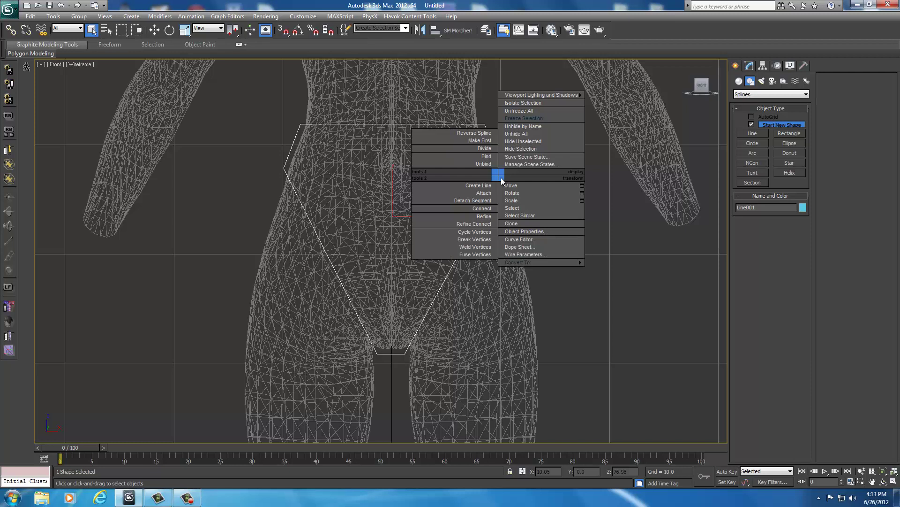
pyautogui.click(509, 223)
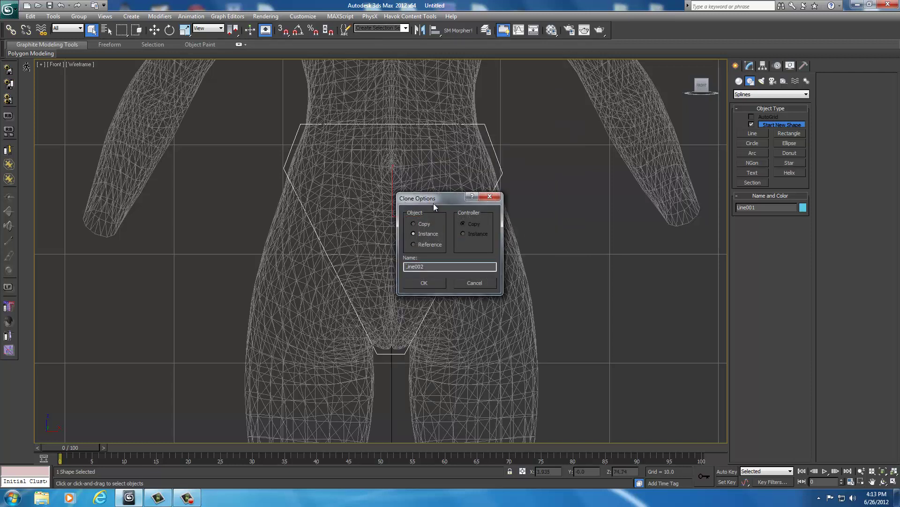
pyautogui.click(420, 224)
pyautogui.click(424, 283)
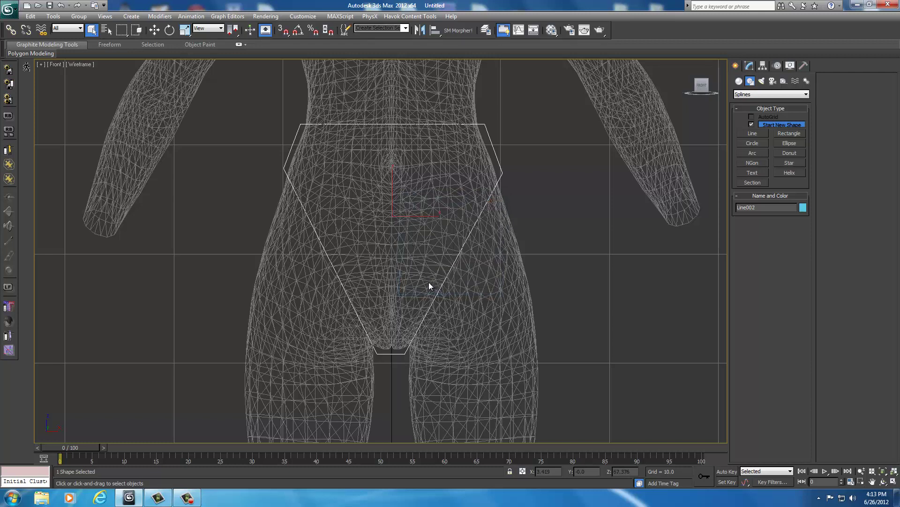
# Rotate the copied outline to -180 degrees on the Z axis
pyautogui.rightClick(421, 226)
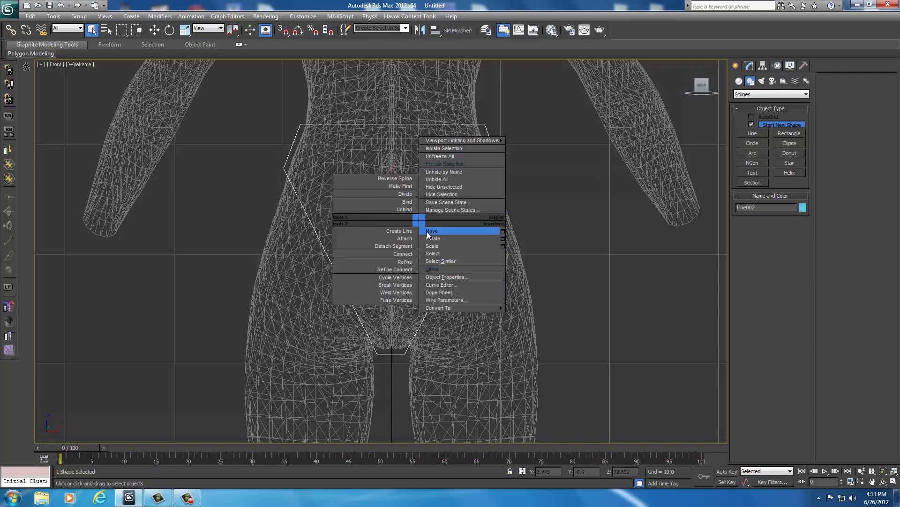
pyautogui.click(430, 239)
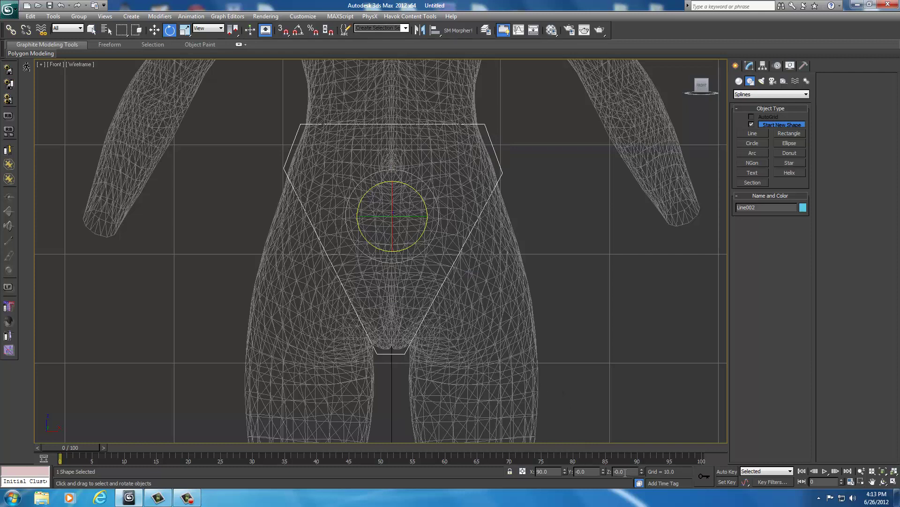
pyautogui.moveTo(625, 471); pyautogui.dragTo(606, 467)
pyautogui.write('180')
pyautogui.press('Return')
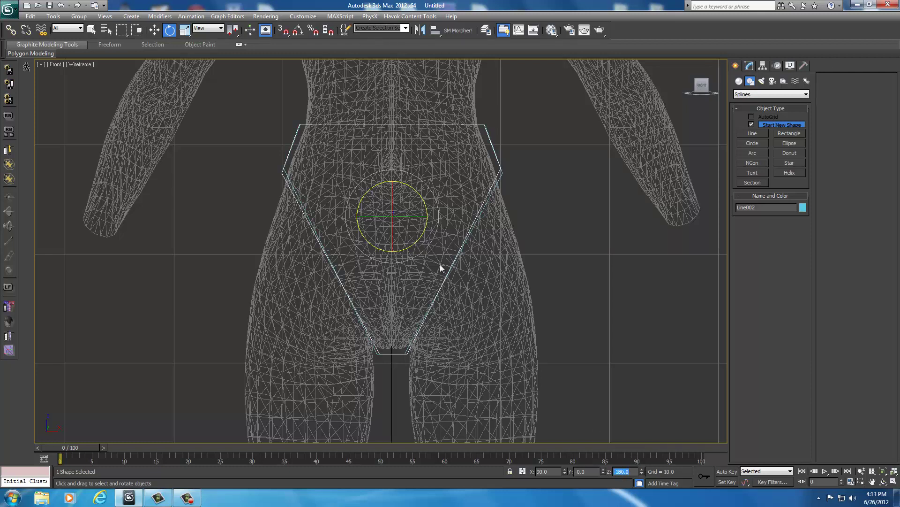
# Move the copied outline's two outer hip vertices to line up with the original outline's hip corners
pyautogui.click(748, 67)
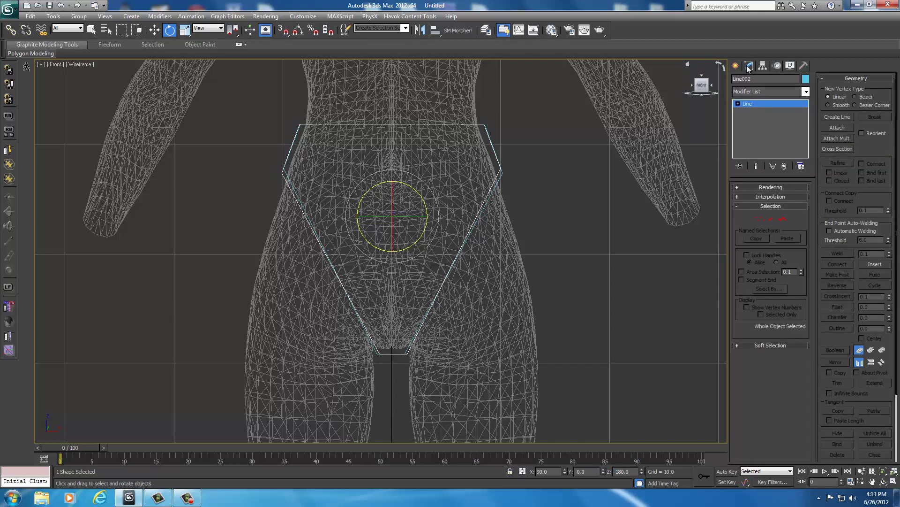
pyautogui.rightClick(536, 235)
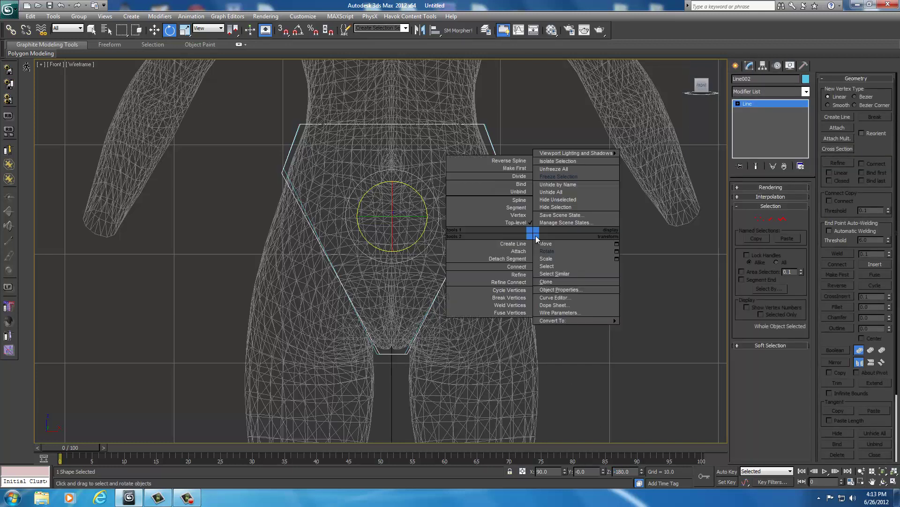
pyautogui.click(544, 245)
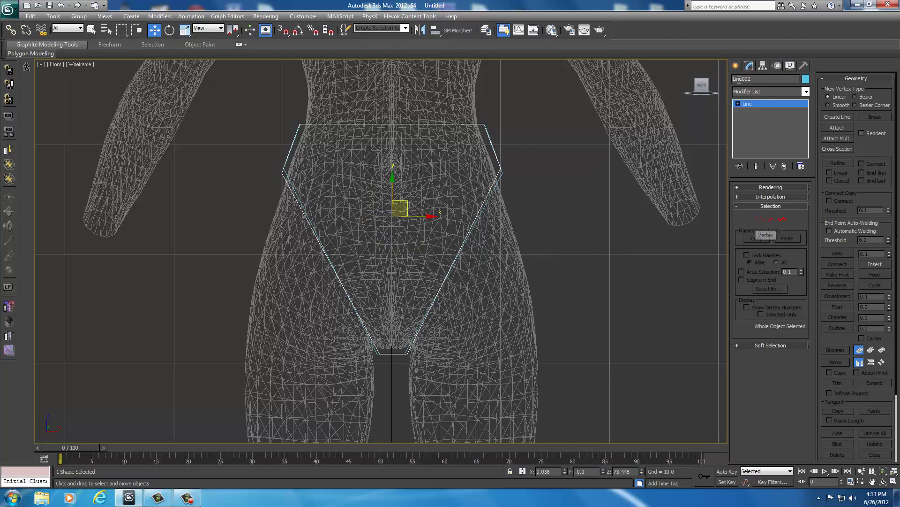
pyautogui.click(760, 219)
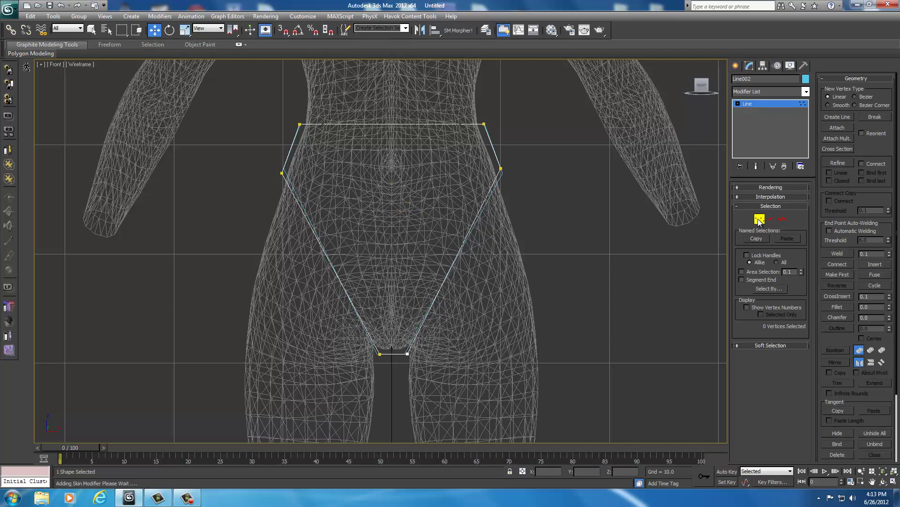
pyautogui.click(283, 174)
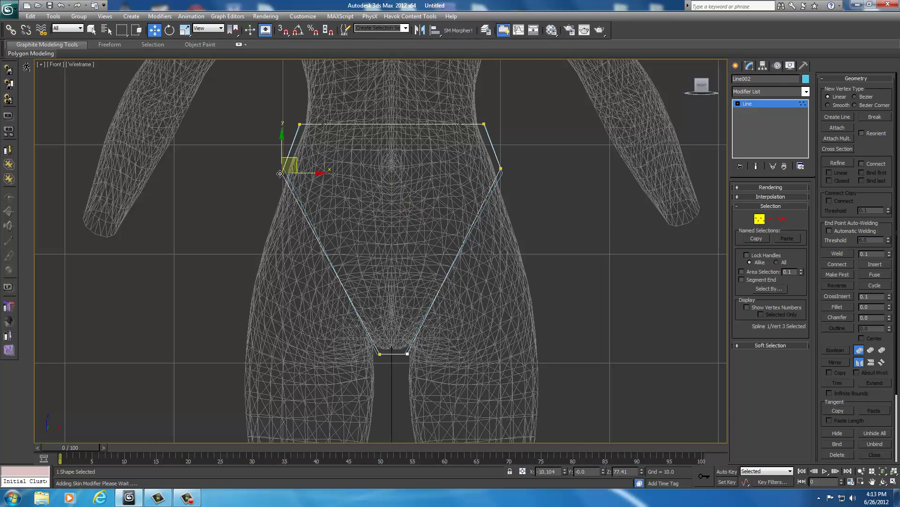
pyautogui.scroll(3, 314, 201)
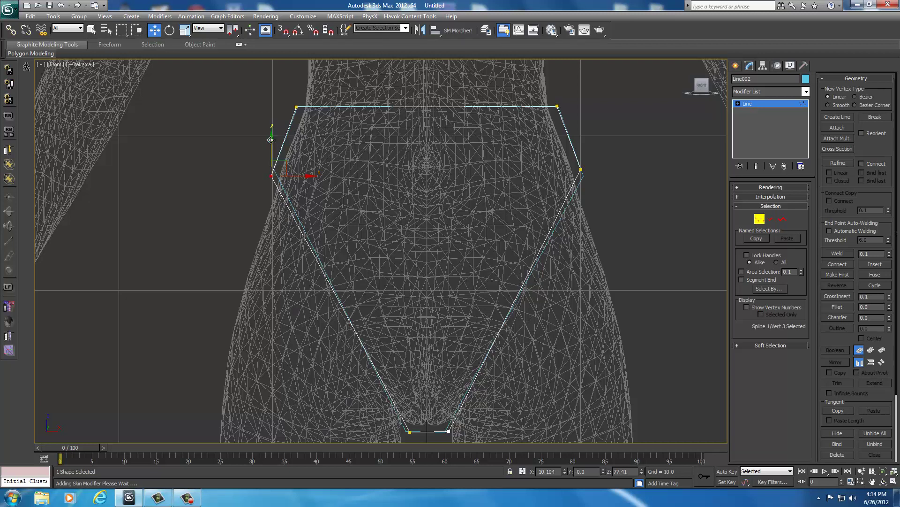
pyautogui.moveTo(273, 152); pyautogui.dragTo(300, 171)
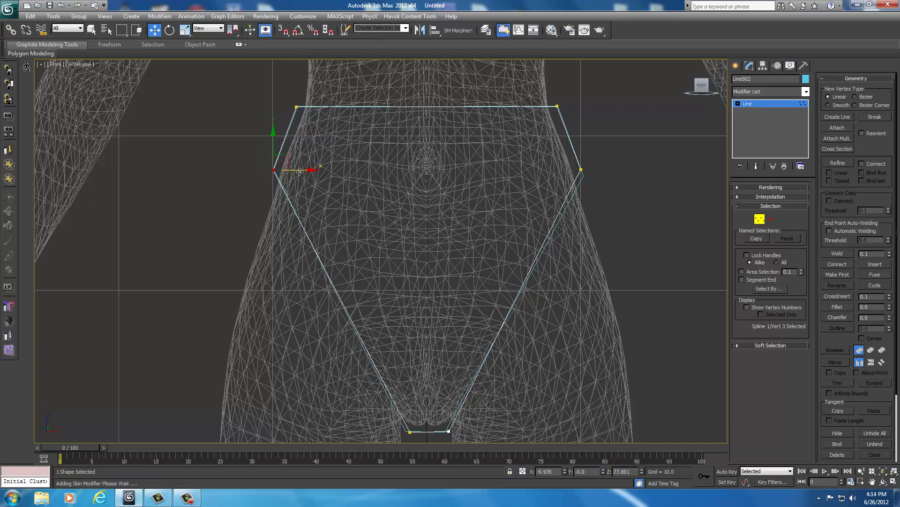
pyautogui.click(581, 170)
pyautogui.moveTo(581, 169); pyautogui.dragTo(583, 169)
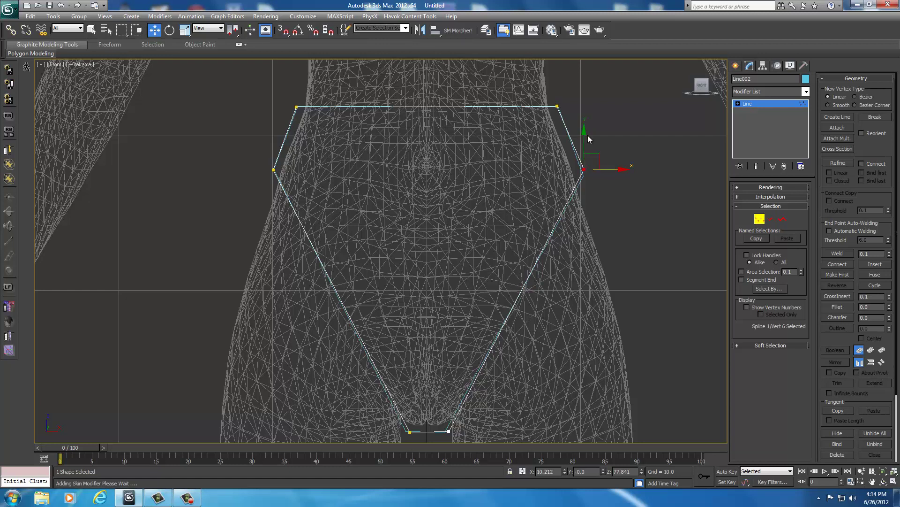
pyautogui.moveTo(584, 135); pyautogui.dragTo(584, 140)
# Shift the copied outline's two crotch vertices sideways to match the original outline, and finish vertex editing
pyautogui.moveTo(584, 290); pyautogui.dragTo(578, 241, button='middle')
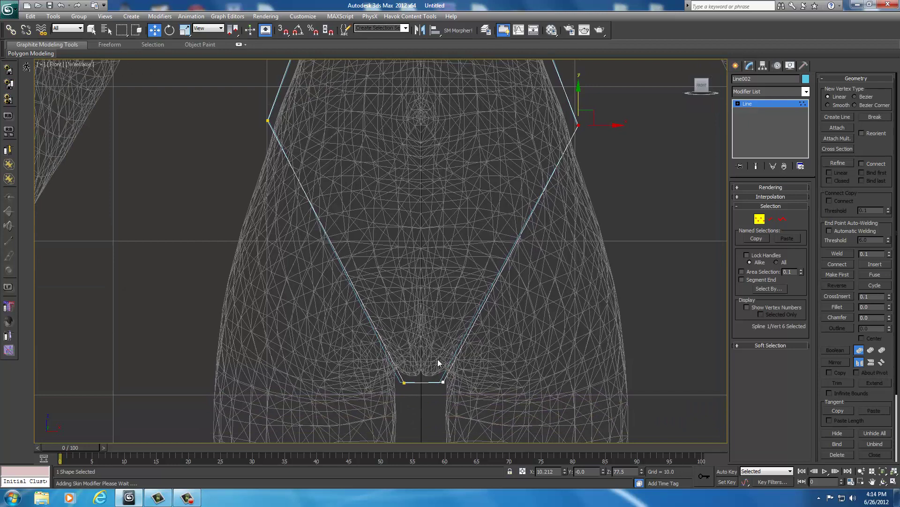
pyautogui.click(405, 382)
pyautogui.moveTo(425, 382); pyautogui.dragTo(465, 382)
pyautogui.click(450, 390)
pyautogui.click(443, 382)
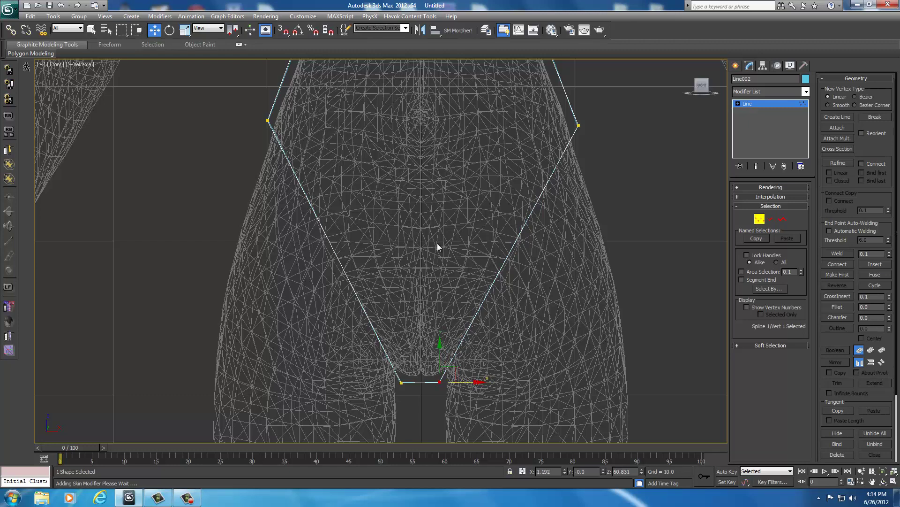
pyautogui.moveTo(438, 243); pyautogui.dragTo(435, 275, button='middle')
pyautogui.scroll(-2, 435, 275)
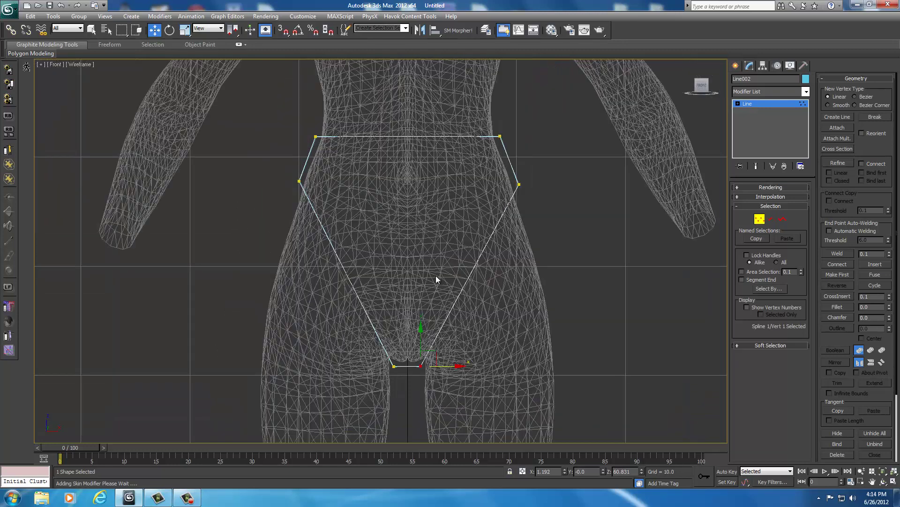
pyautogui.click(564, 279)
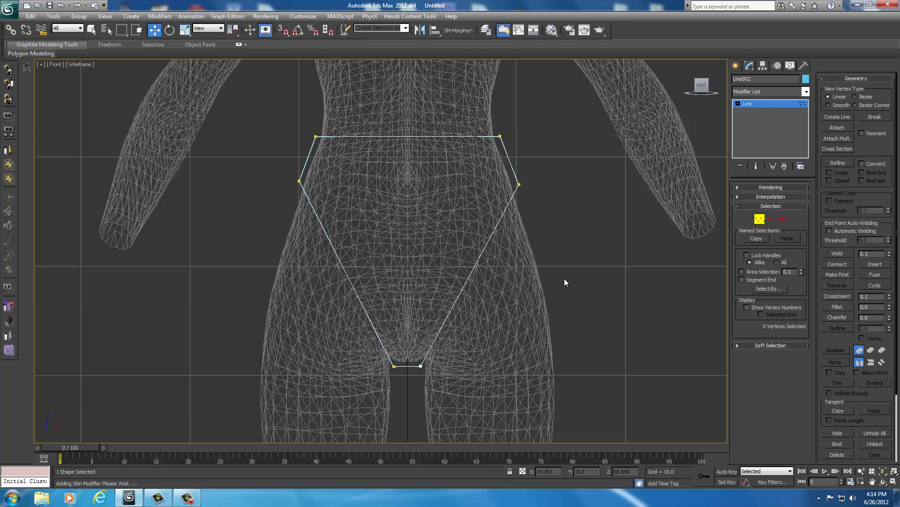
pyautogui.click(756, 220)
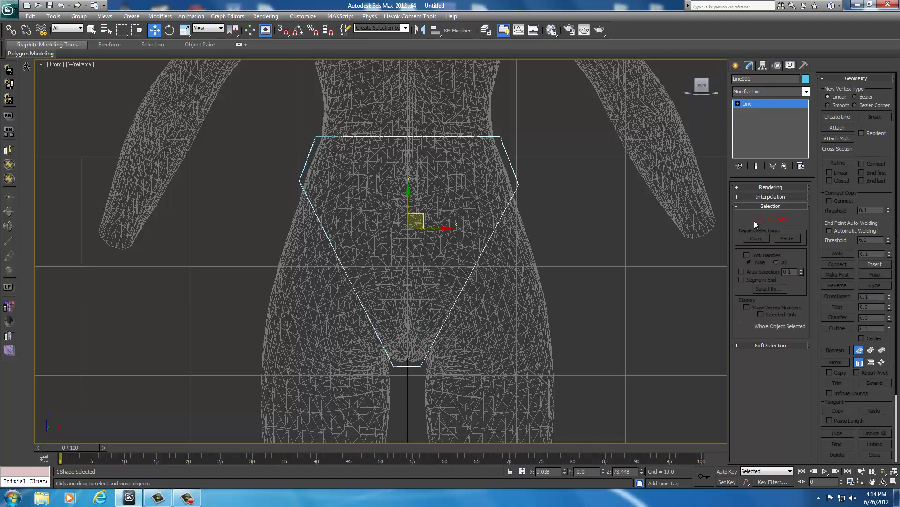
# Set the copied outline's rotation to 0 degrees on the Z axis
pyautogui.rightClick(561, 249)
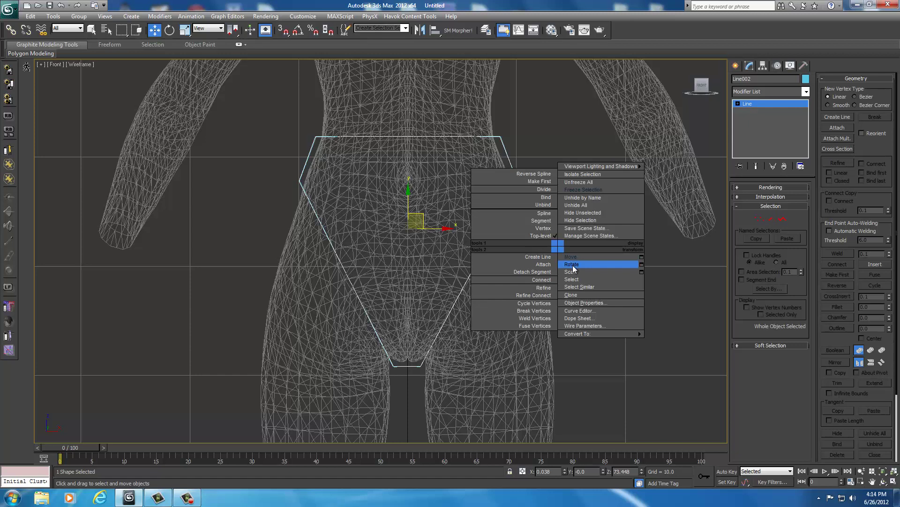
pyautogui.click(574, 265)
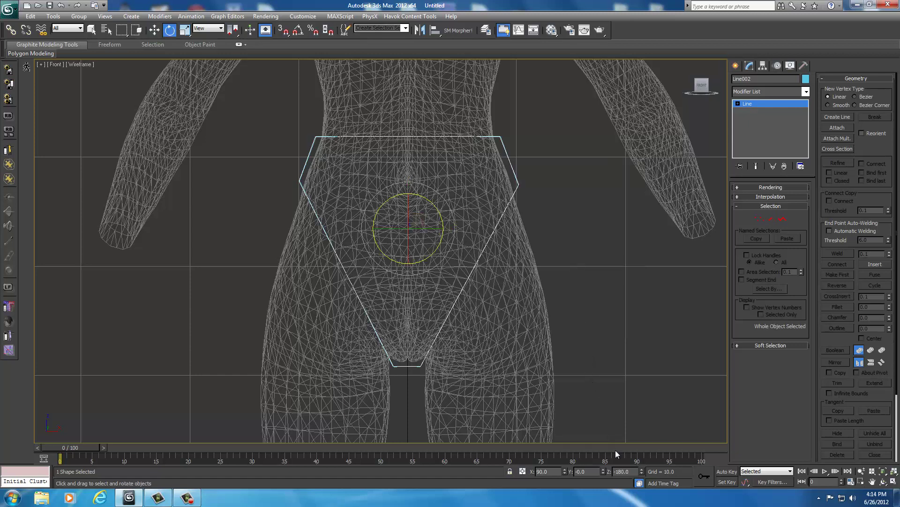
pyautogui.rightClick(581, 254)
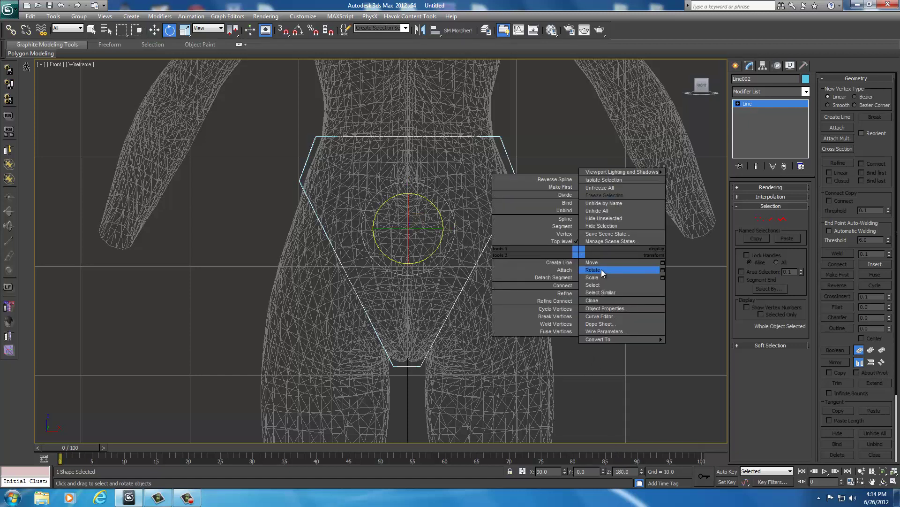
pyautogui.click(601, 271)
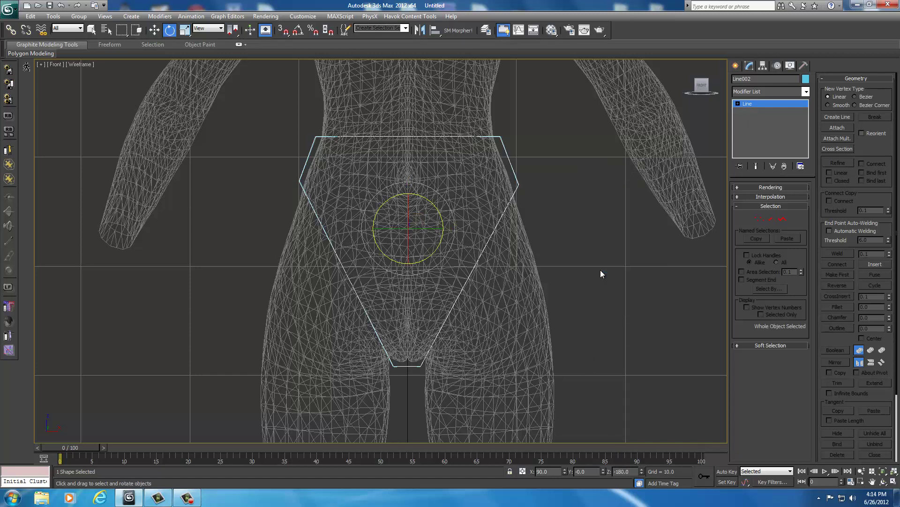
pyautogui.doubleClick(629, 471)
pyautogui.write('0')
pyautogui.press('Return')
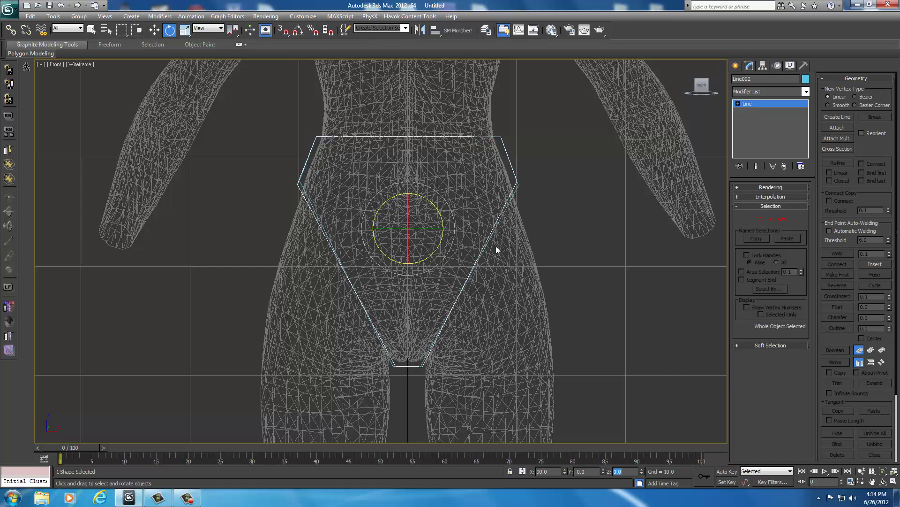
# Move the copied outline along X to about -88.9 and the original outline to about -55.5, side by side and clear of the body
pyautogui.moveTo(494, 254); pyautogui.dragTo(591, 265, button='middle')
pyautogui.scroll(-2, 548, 257)
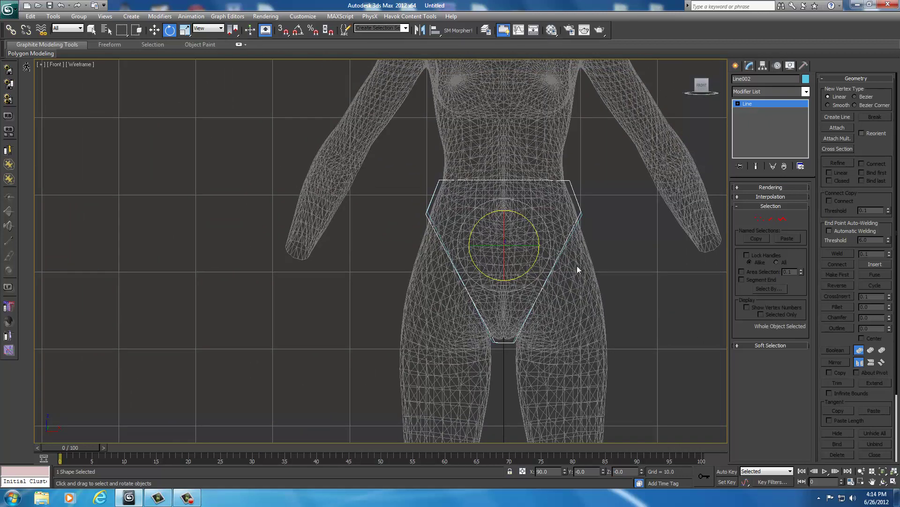
pyautogui.rightClick(507, 244)
pyautogui.click(520, 253)
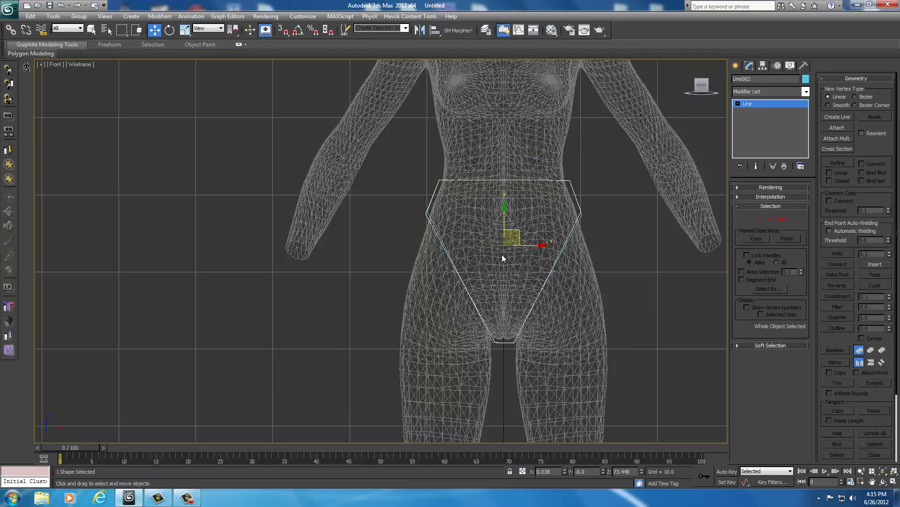
pyautogui.moveTo(481, 277); pyautogui.dragTo(488, 277, button='middle')
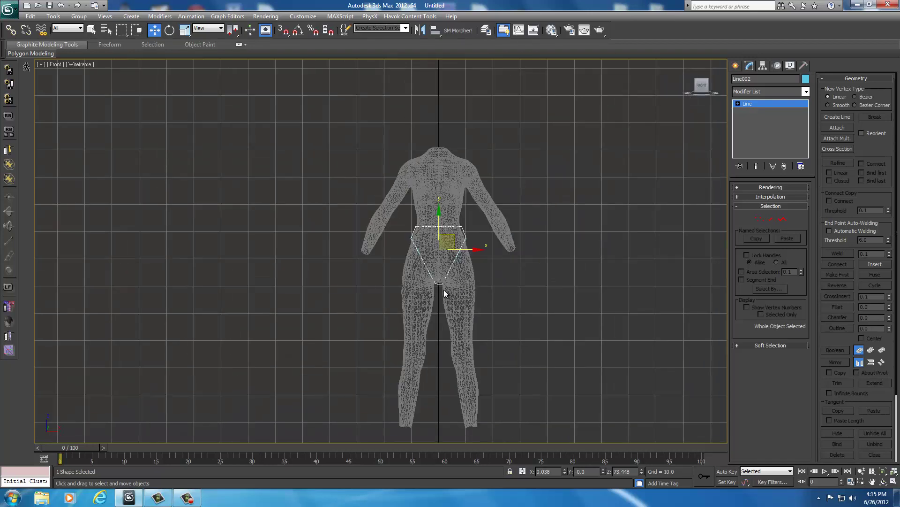
pyautogui.moveTo(444, 291); pyautogui.dragTo(569, 298, button='middle')
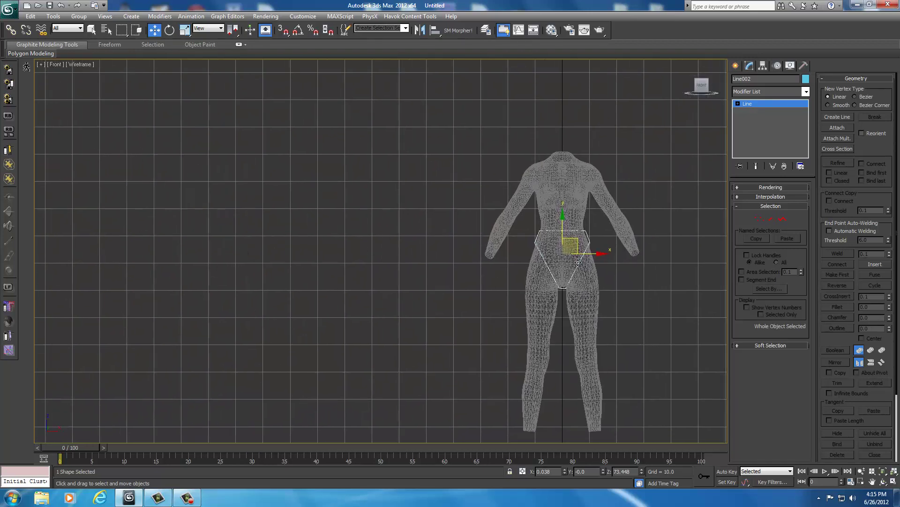
pyautogui.moveTo(590, 254); pyautogui.dragTo(367, 264)
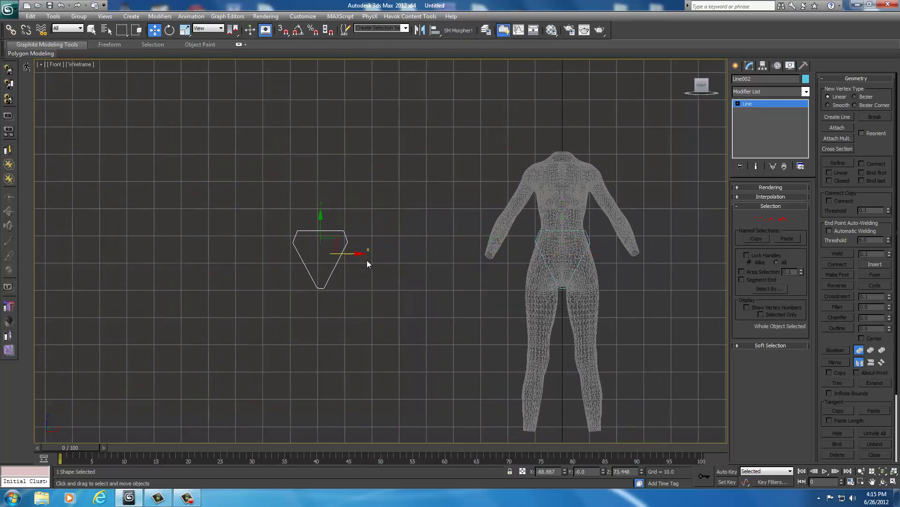
pyautogui.click(533, 242)
pyautogui.moveTo(599, 252); pyautogui.dragTo(447, 256)
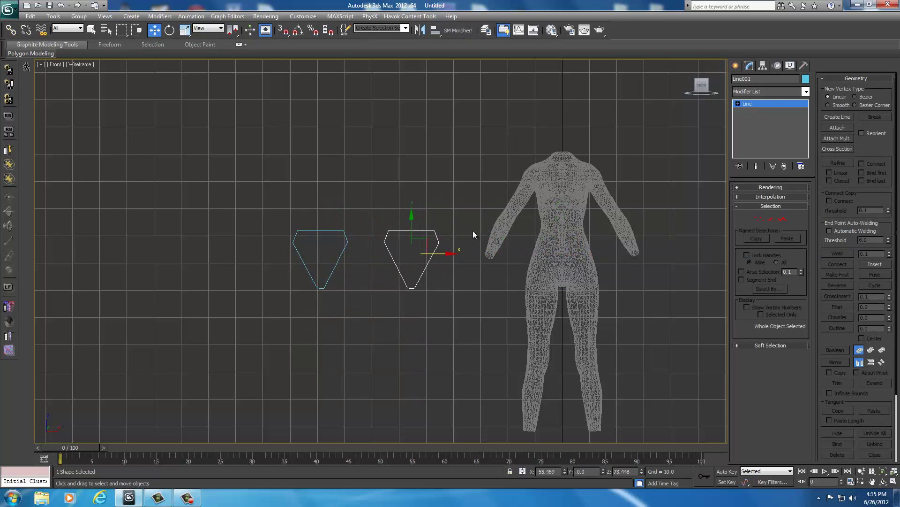
# Attach the copied outline to the original outline so both form one shape, and finish attaching
pyautogui.scroll(5, 375, 295)
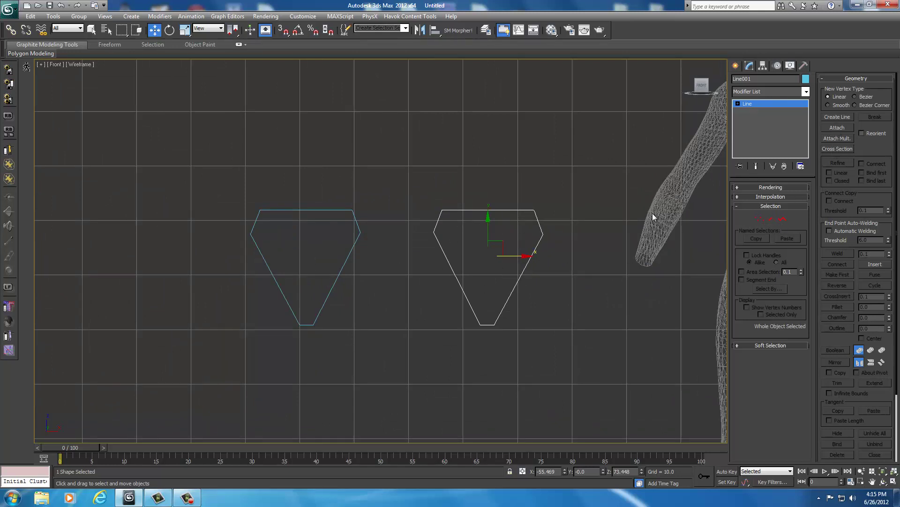
pyautogui.click(832, 126)
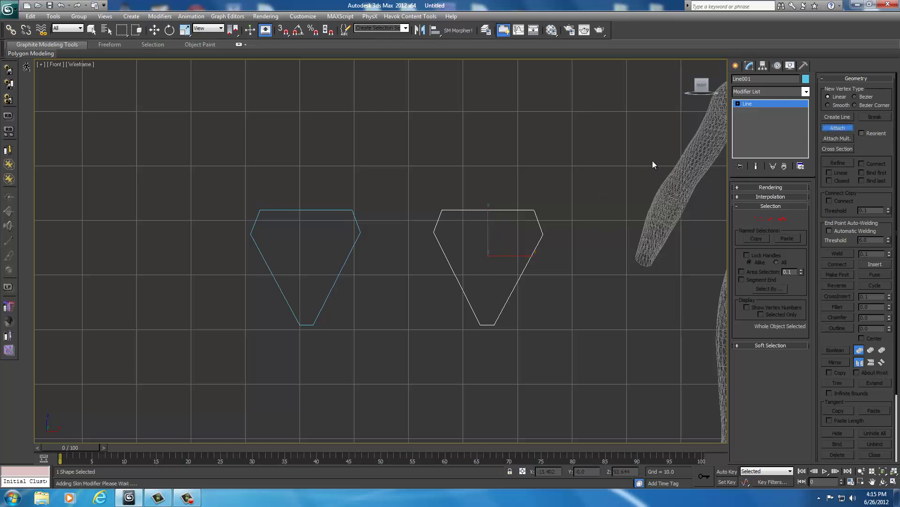
pyautogui.click(355, 219)
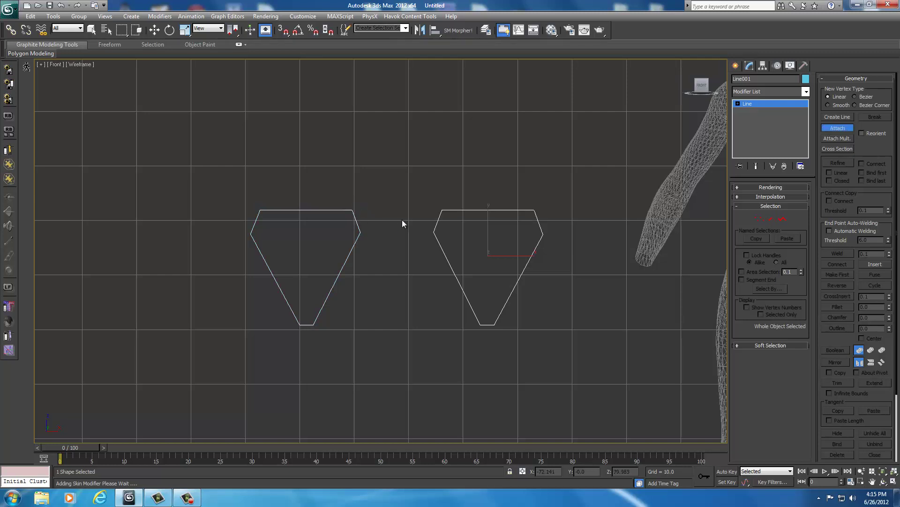
pyautogui.press('w')
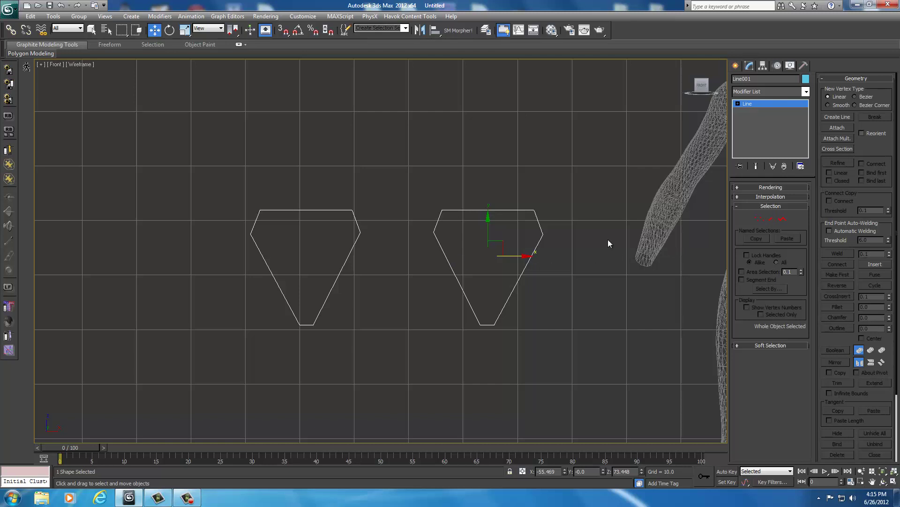
# Select all corner vertices of both outlines and break the splines at them
pyautogui.click(759, 218)
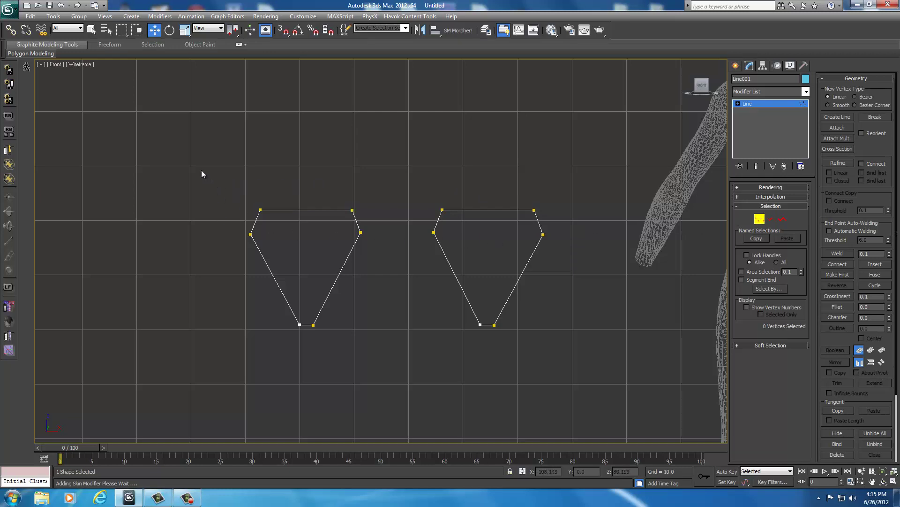
pyautogui.moveTo(551, 355); pyautogui.dragTo(558, 359)
pyautogui.click(434, 232)
pyautogui.click(493, 326)
pyautogui.click(303, 329)
pyautogui.click(353, 210)
pyautogui.moveTo(542, 365); pyautogui.dragTo(543, 367)
pyautogui.click(872, 117)
# Try moving a waist corner vertex of the outline nearest the body upward, and undo the move
pyautogui.click(441, 209)
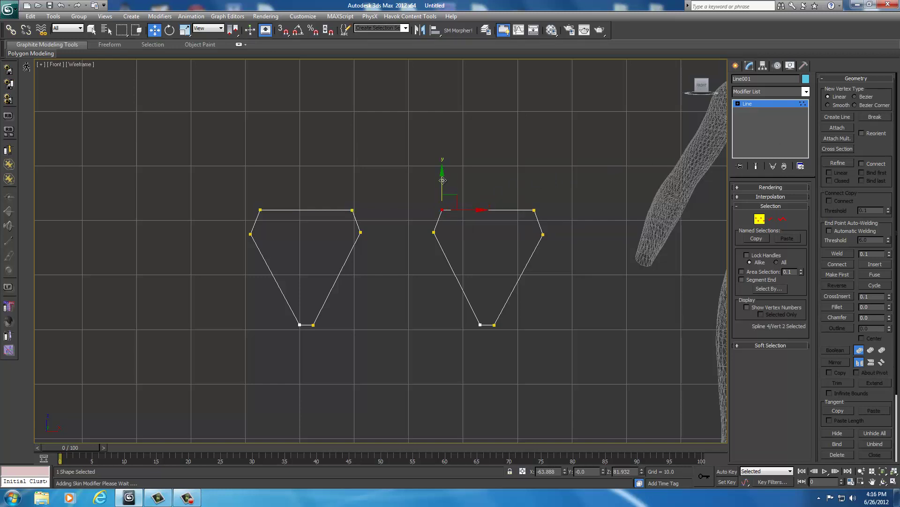
pyautogui.moveTo(443, 179)
pyautogui.mouseDown()
pyautogui.moveTo(443, 159)
pyautogui.moveTo(445, 172)
pyautogui.mouseUp()
pyautogui.hotkey('ctrl', 'z')
pyautogui.click(474, 238)
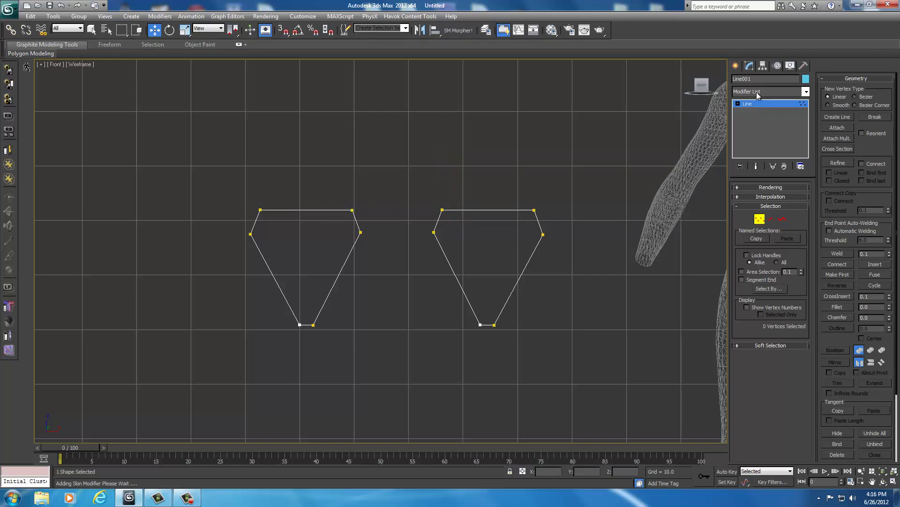
# Apply the Garment Maker modifier to the attached outlines
pyautogui.click(807, 92)
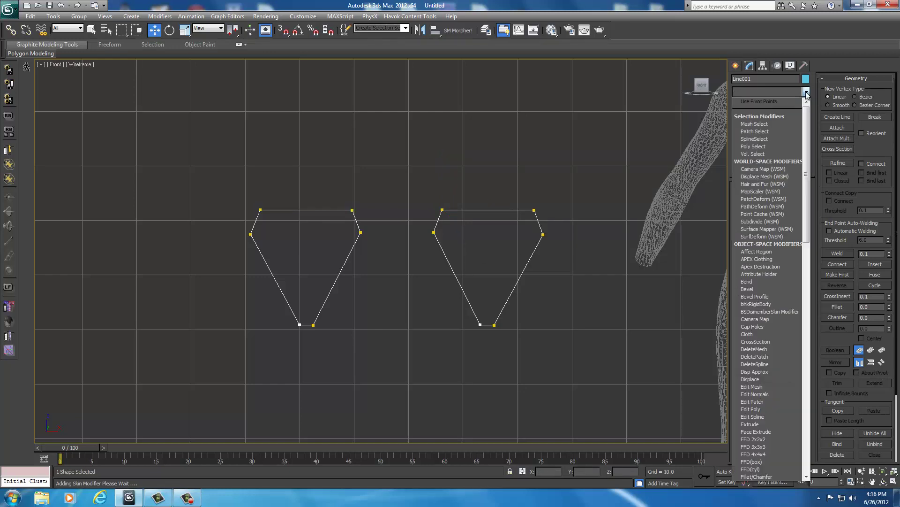
pyautogui.scroll(-3, 762, 321)
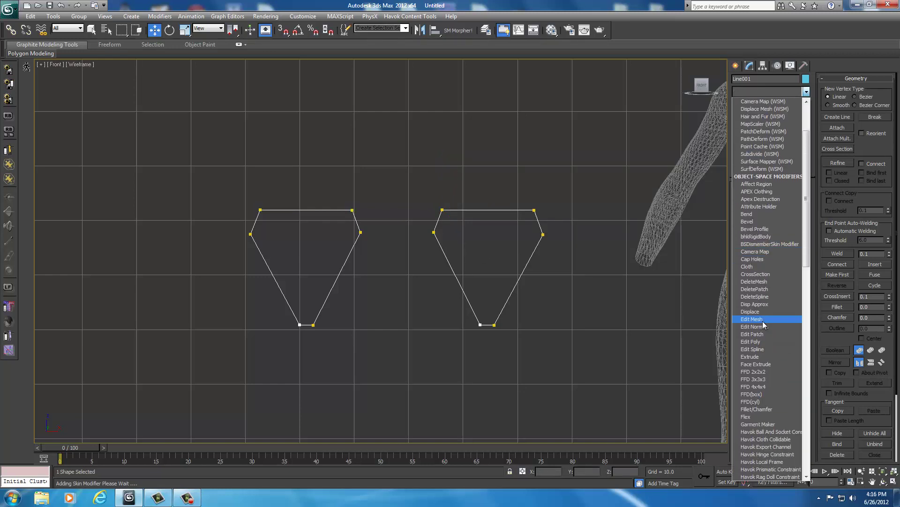
pyautogui.scroll(-1, 761, 386)
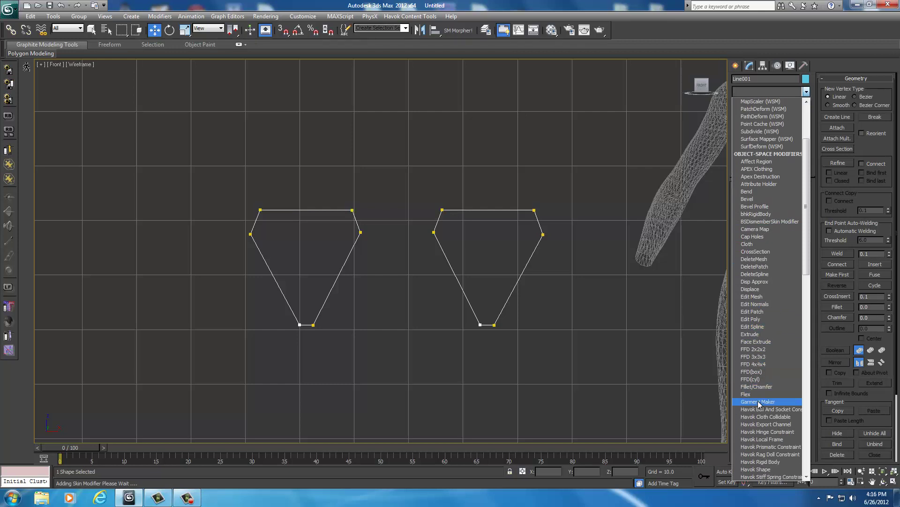
pyautogui.click(759, 401)
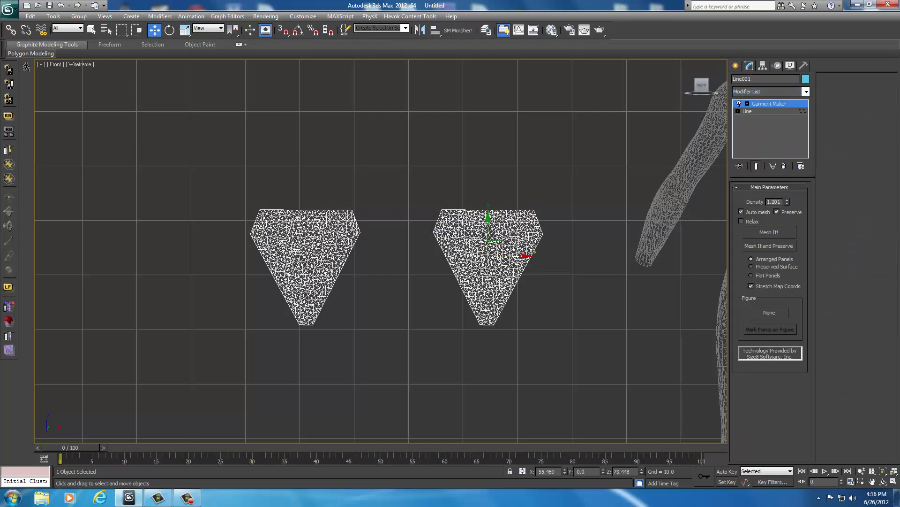
# At the Garment Maker's Panels level, move the panel nearest the body along X to about 0, centred over the hips
pyautogui.click(747, 104)
pyautogui.click(761, 119)
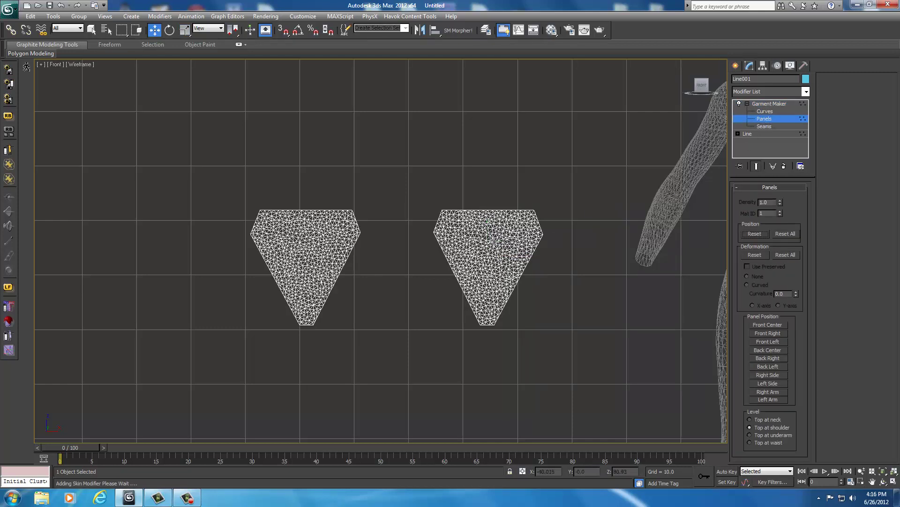
pyautogui.click(480, 253)
pyautogui.click(296, 251)
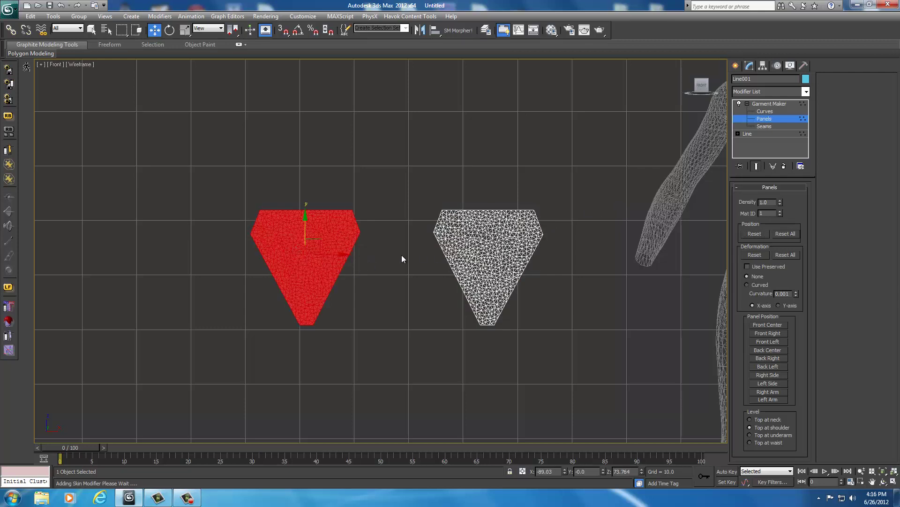
pyautogui.click(491, 248)
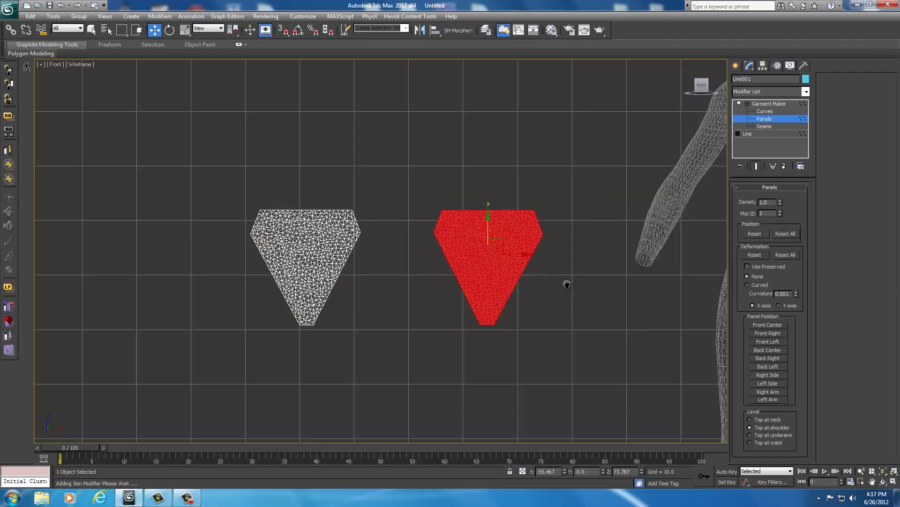
pyautogui.moveTo(567, 282); pyautogui.dragTo(405, 272, button='middle')
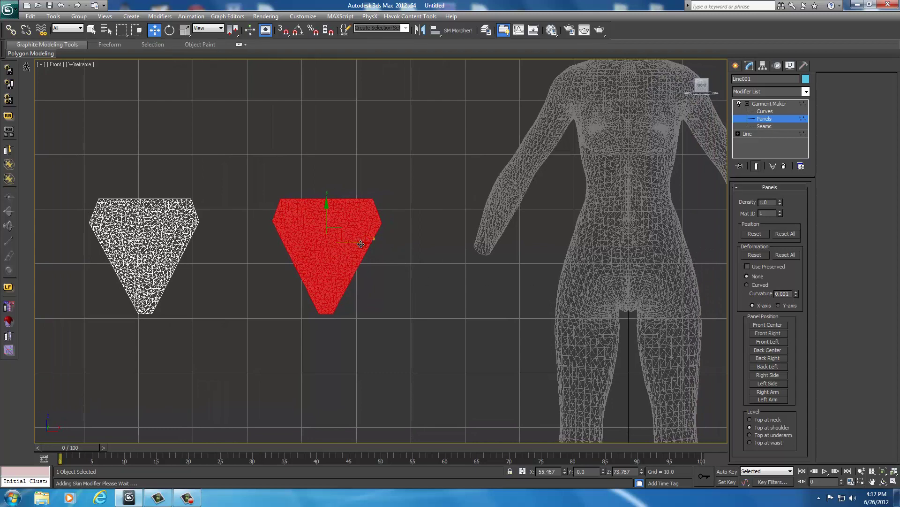
pyautogui.moveTo(361, 244); pyautogui.dragTo(662, 276)
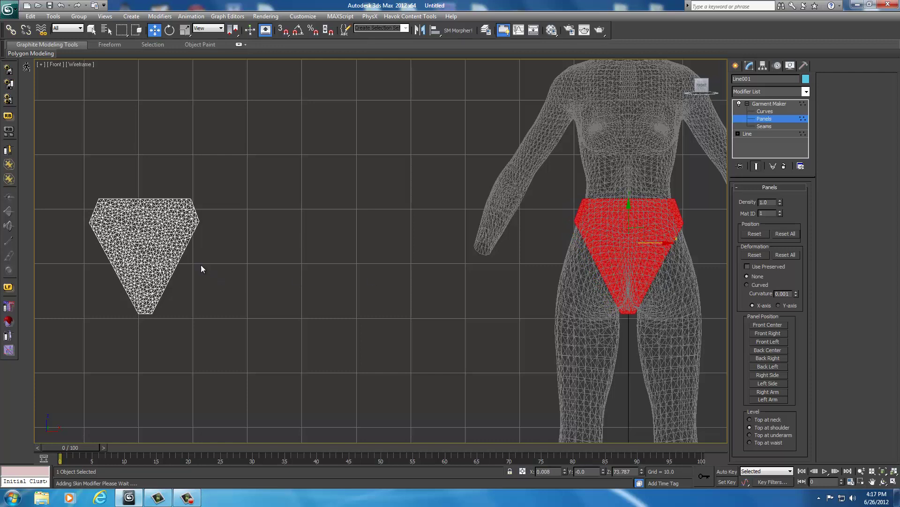
# Move the remaining garment panel along X onto the hips, align it with the first panel, and deselect it
pyautogui.click(177, 236)
pyautogui.moveTo(187, 243); pyautogui.dragTo(668, 265)
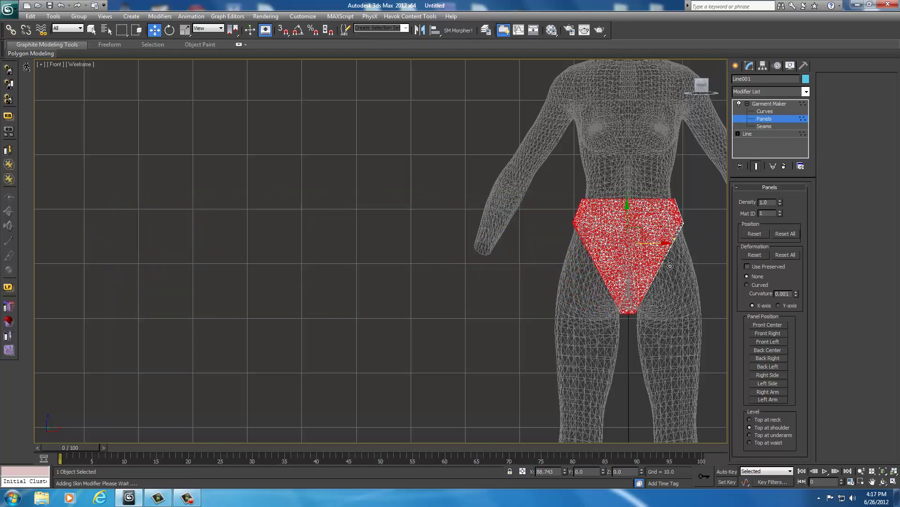
pyautogui.moveTo(650, 291); pyautogui.dragTo(491, 296, button='middle')
pyautogui.scroll(5, 612, 294)
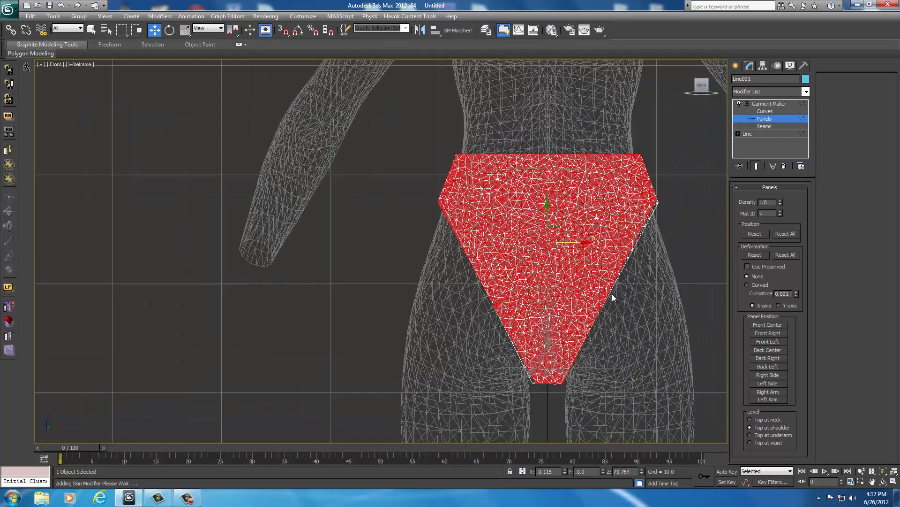
pyautogui.moveTo(612, 293); pyautogui.dragTo(471, 296, button='middle')
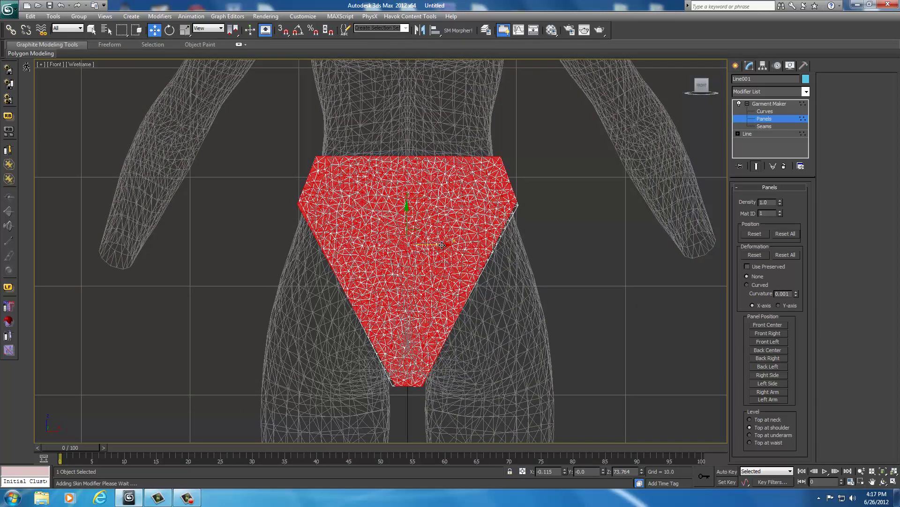
pyautogui.moveTo(442, 245); pyautogui.dragTo(441, 248)
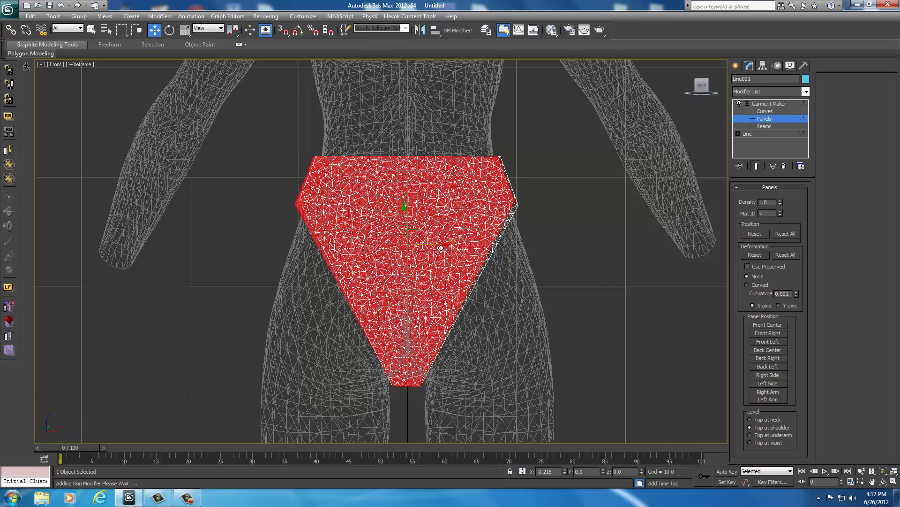
pyautogui.click(609, 262)
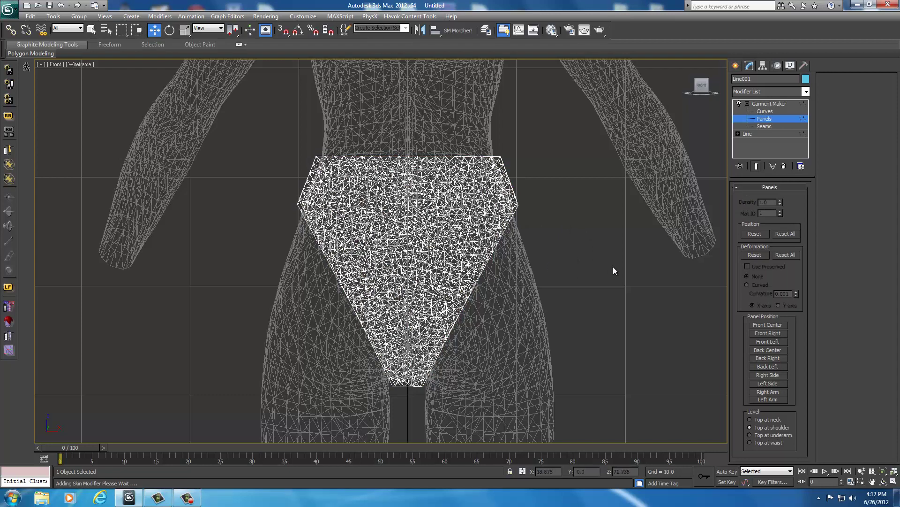
# In the maximized Perspective view, move one garment panel along Y to about 9.9, in front of the hips
pyautogui.hotkey('alt', 'w')
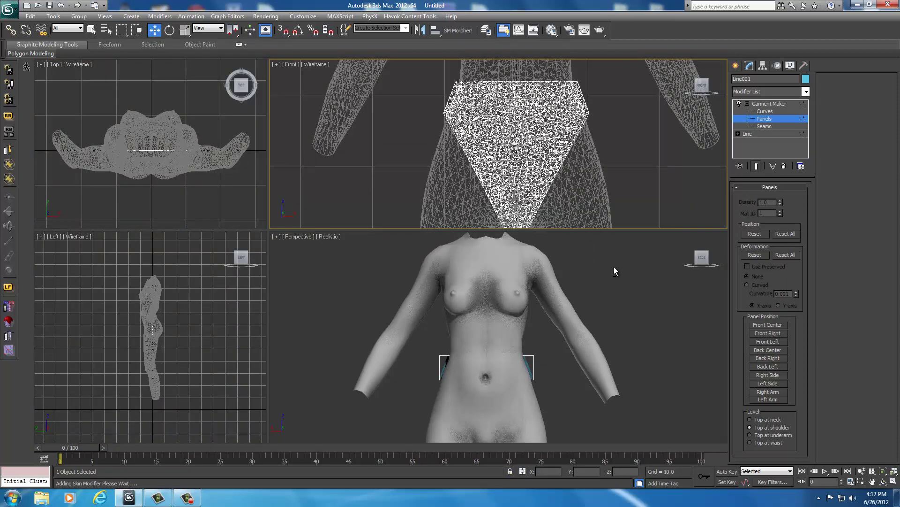
pyautogui.rightClick(364, 290)
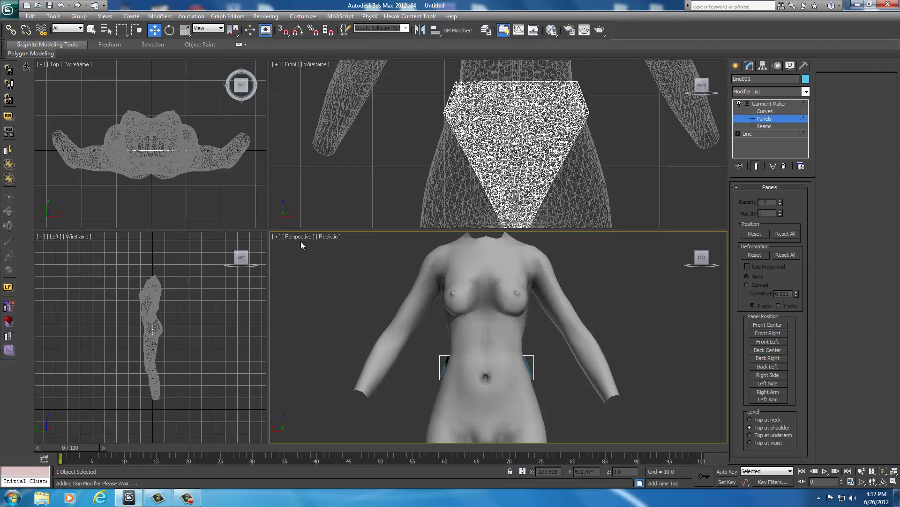
pyautogui.hotkey('alt', 'w')
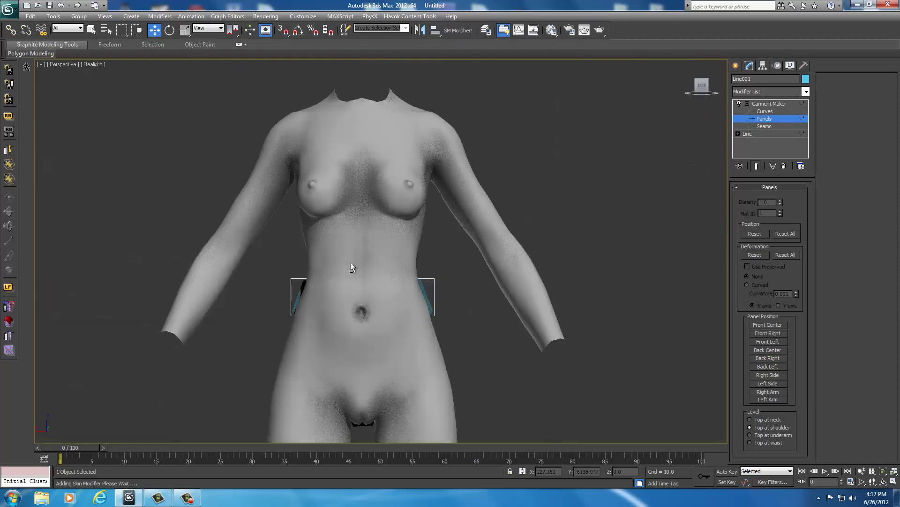
pyautogui.moveTo(701, 88); pyautogui.dragTo(581, 279)
pyautogui.moveTo(582, 279); pyautogui.dragTo(527, 167, button='middle')
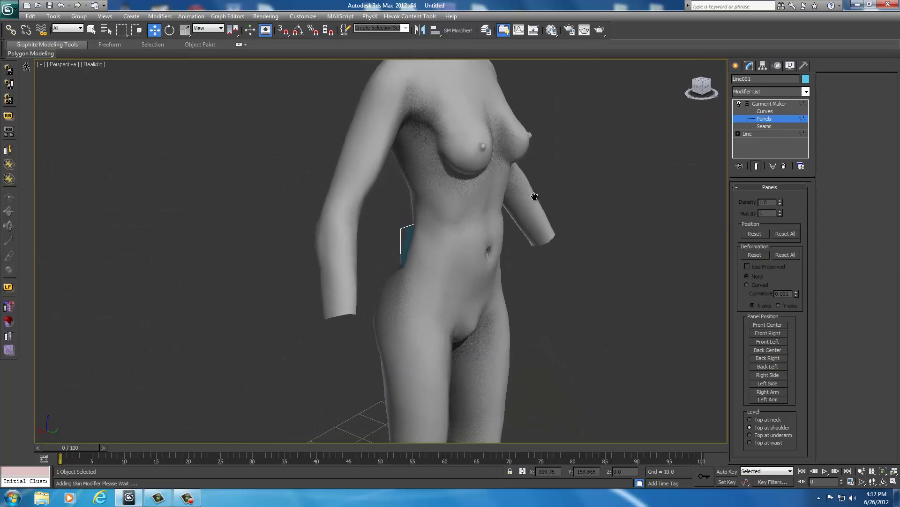
pyautogui.click(408, 243)
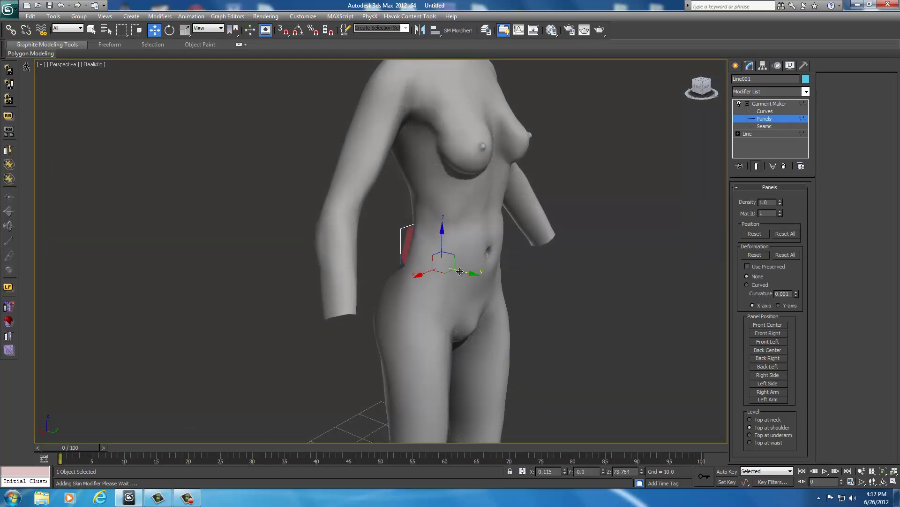
pyautogui.moveTo(460, 271); pyautogui.dragTo(511, 311)
# Move the other garment panel along Y to about -8.2, behind the hips, check both panels' clearance from the body, and deselect
pyautogui.click(409, 247)
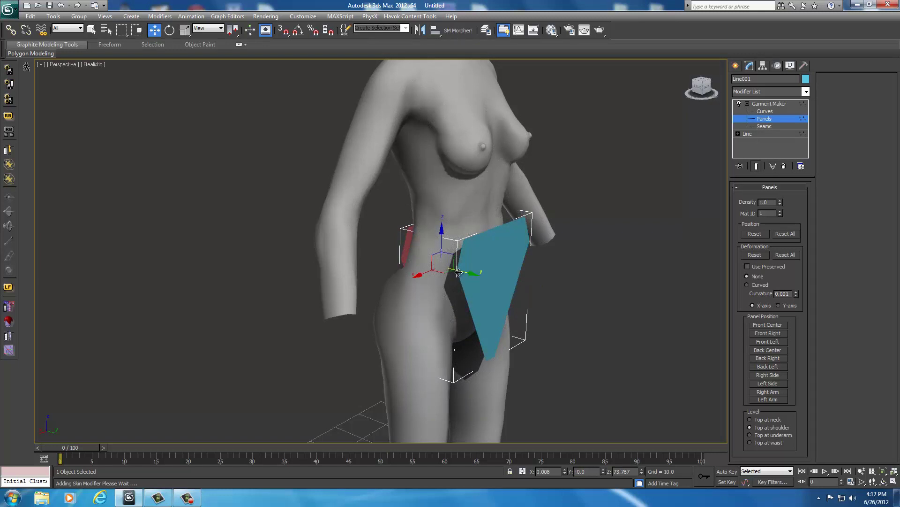
pyautogui.moveTo(458, 272); pyautogui.dragTo(419, 275)
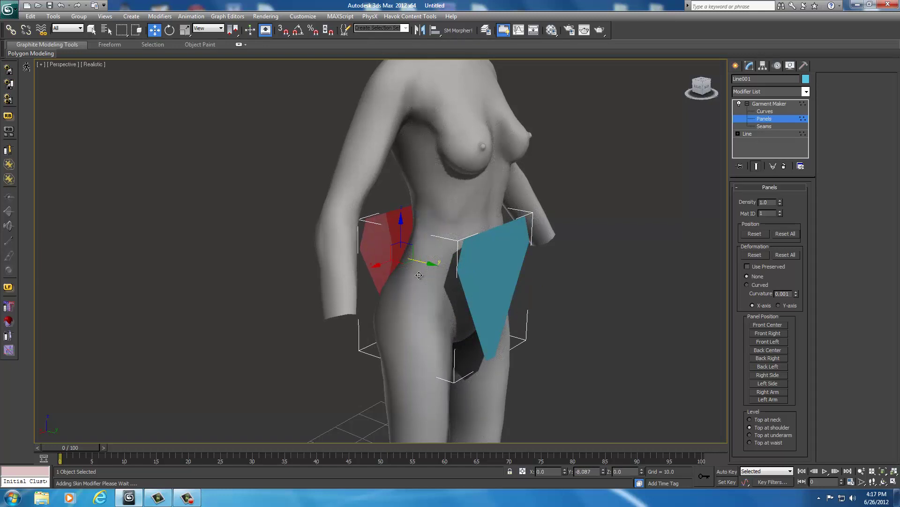
pyautogui.click(492, 261)
pyautogui.click(699, 87)
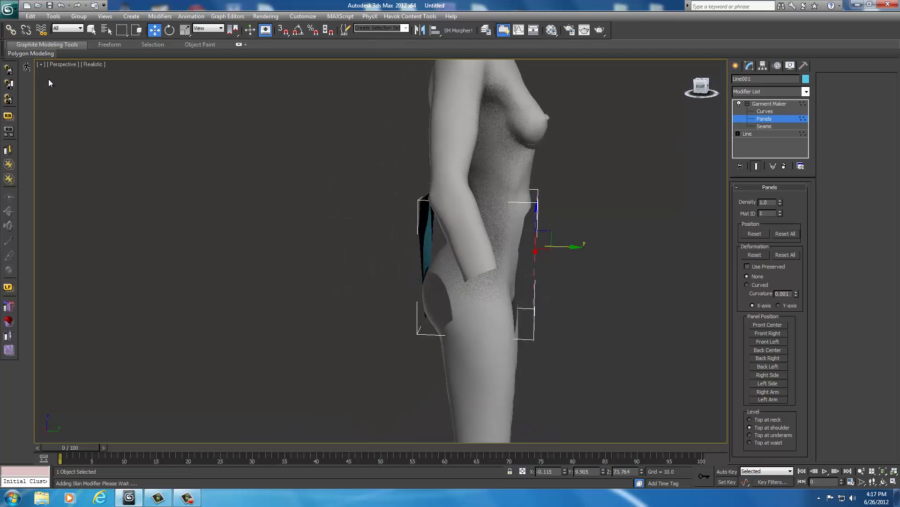
pyautogui.keyDown('alt'); pyautogui.moveTo(51, 82); pyautogui.dragTo(121, 80, button='middle'); pyautogui.keyUp('alt')
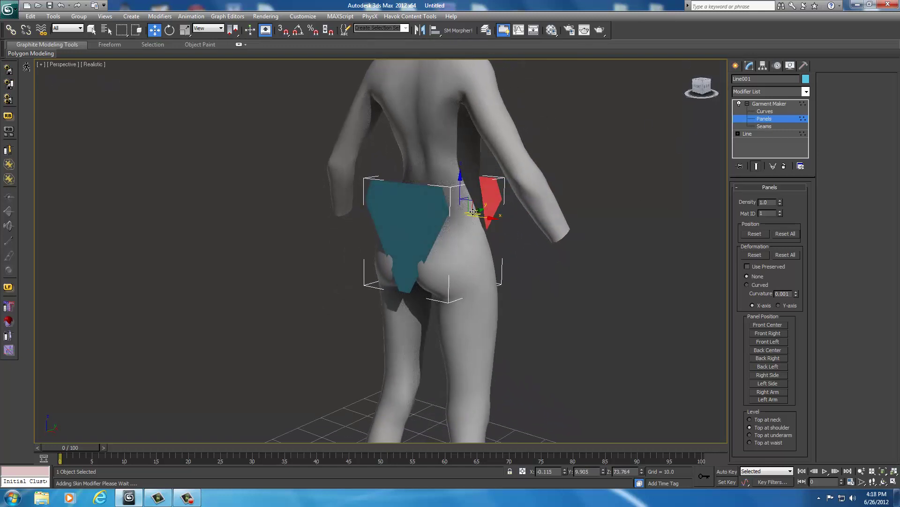
pyautogui.click(400, 229)
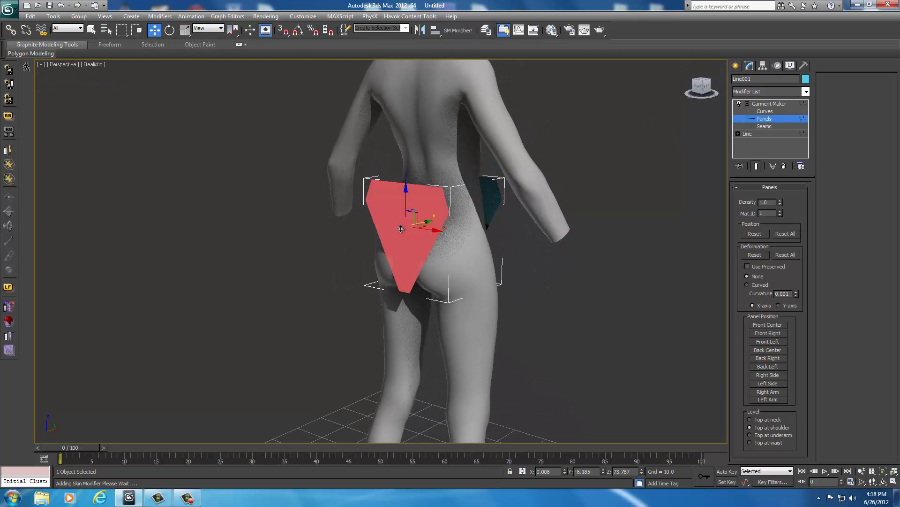
pyautogui.click(584, 255)
# Set the Perspective view to Hidden Line shading and compare which way the front and back panels face
pyautogui.moveTo(702, 98); pyautogui.dragTo(588, 86)
pyautogui.click(512, 244)
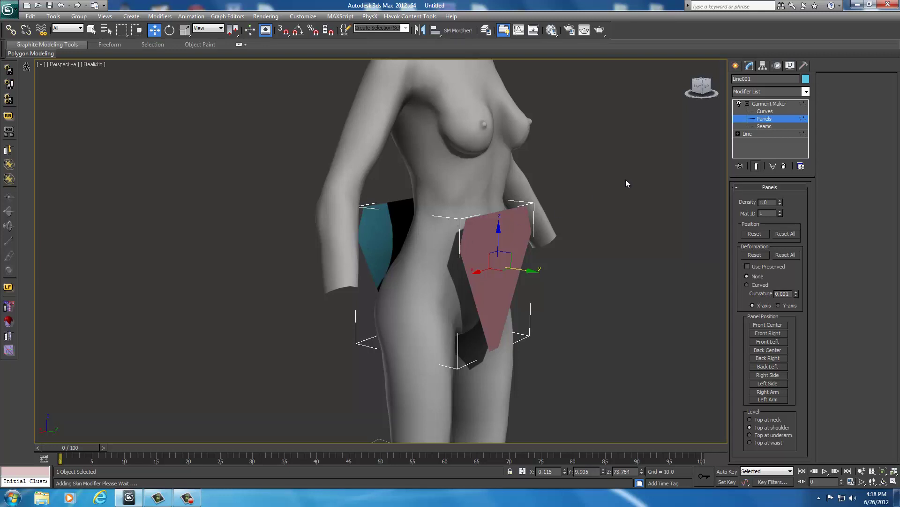
pyautogui.moveTo(697, 87); pyautogui.dragTo(674, 84)
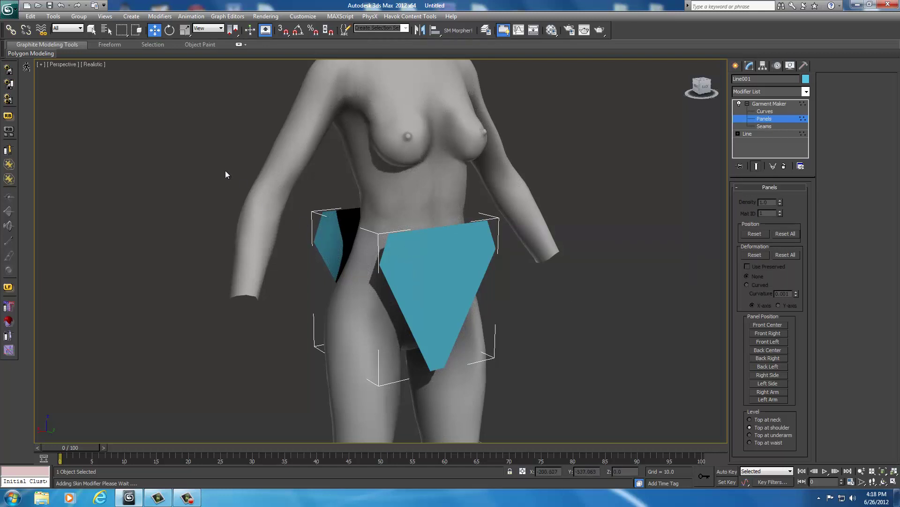
pyautogui.click(93, 66)
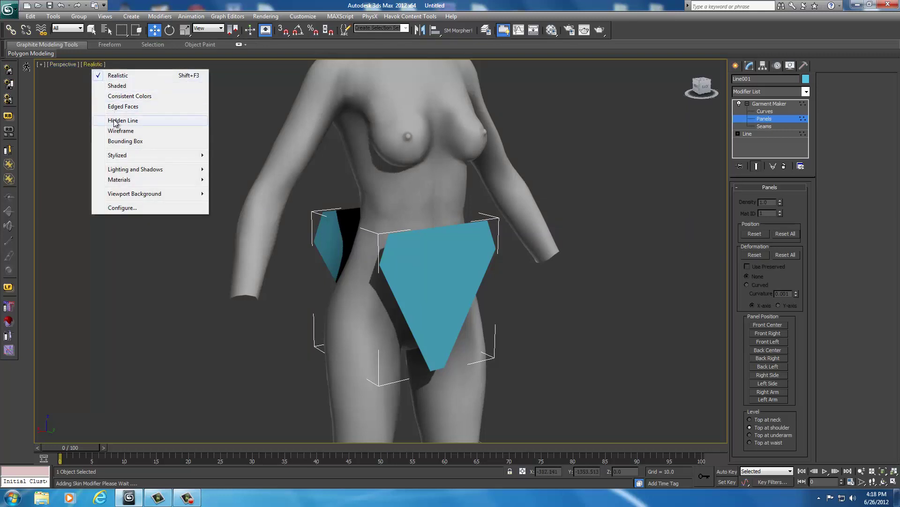
pyautogui.click(140, 123)
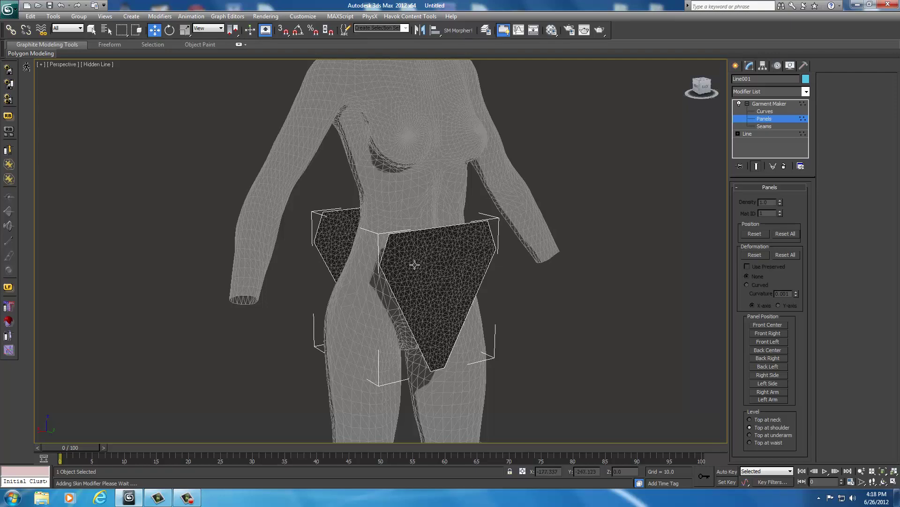
pyautogui.moveTo(697, 90); pyautogui.dragTo(448, 222)
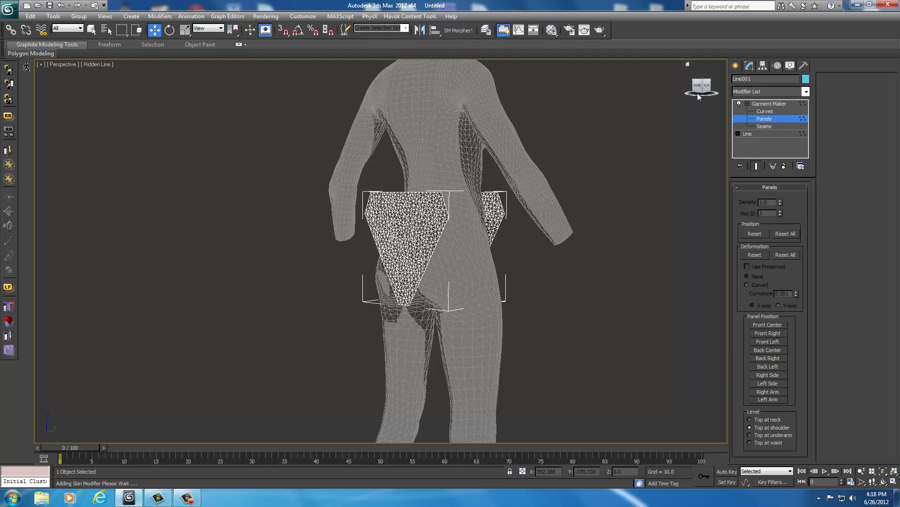
pyautogui.moveTo(699, 90); pyautogui.dragTo(569, 95)
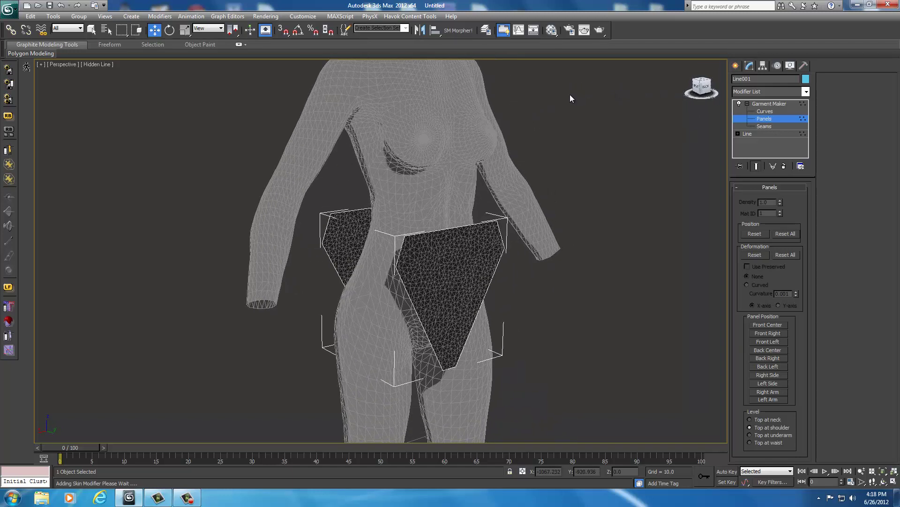
# Rotate the front garment panel 180 degrees about Z so that it faces outward, and deselect it
pyautogui.click(451, 261)
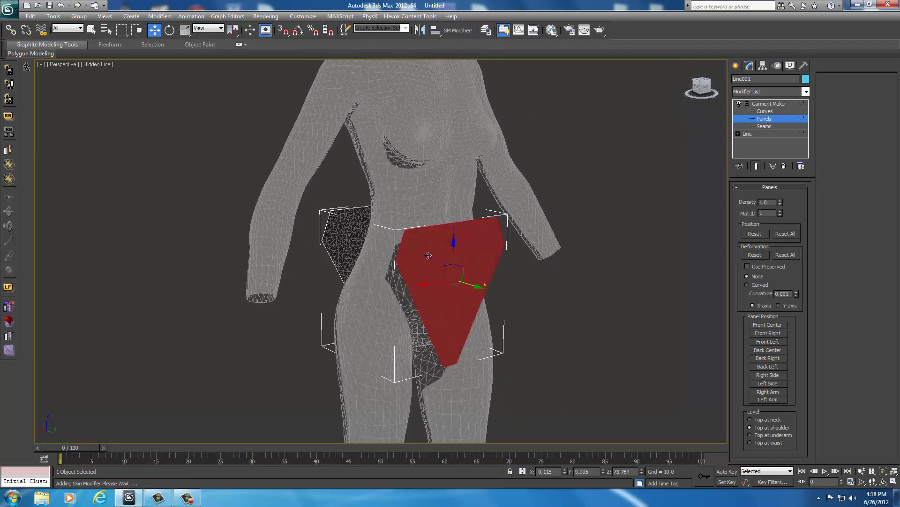
pyautogui.click(592, 308)
pyautogui.click(449, 271)
pyautogui.rightClick(451, 275)
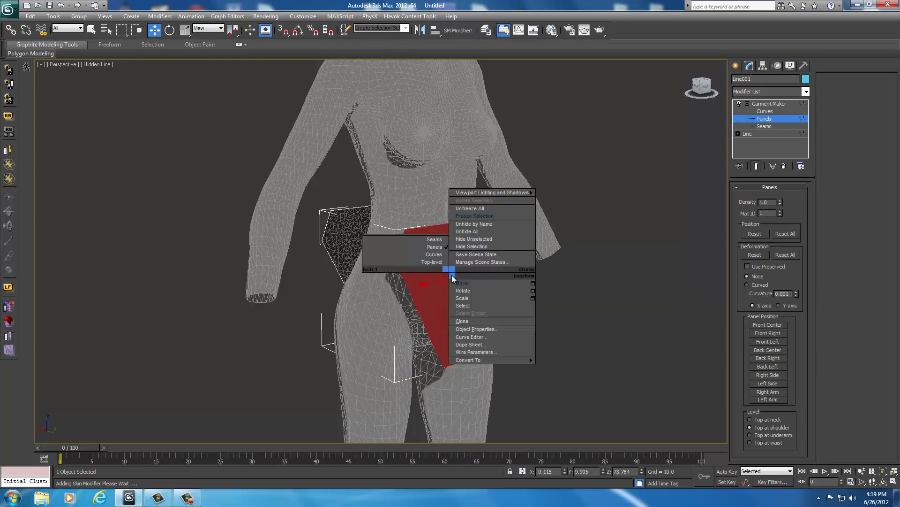
pyautogui.click(463, 291)
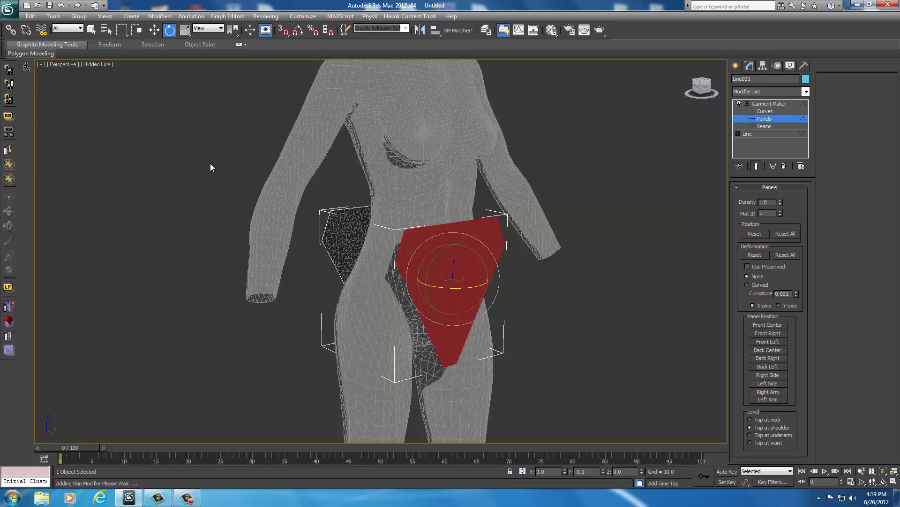
pyautogui.click(615, 471)
pyautogui.write('180')
pyautogui.click(594, 337)
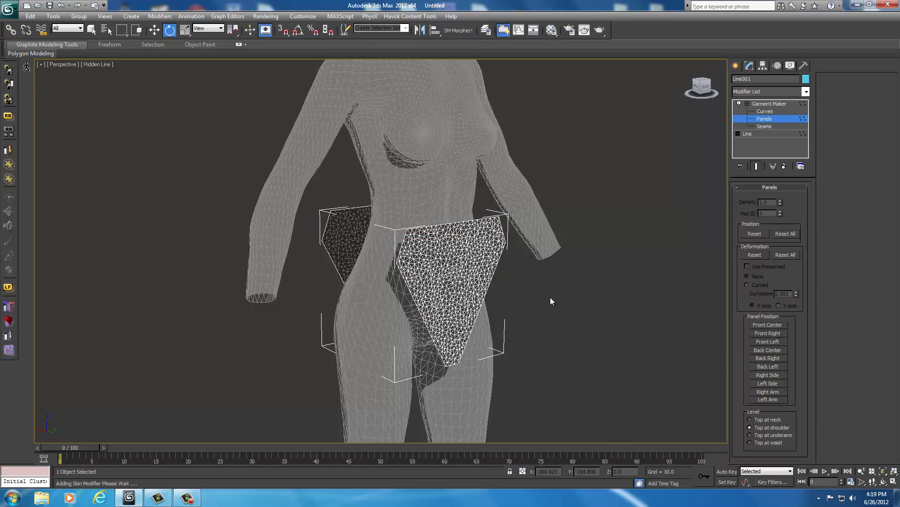